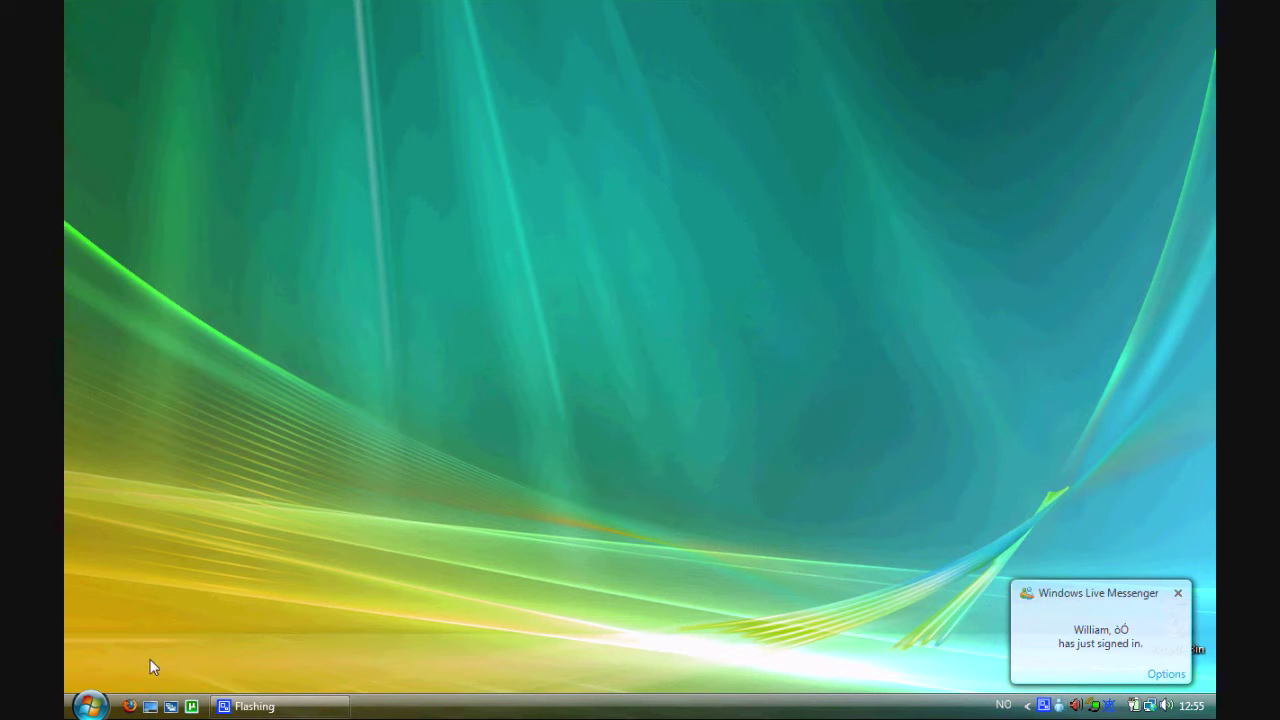
Step: Launch Firefox and load acekard.com in the address bar
left_click(130, 707)
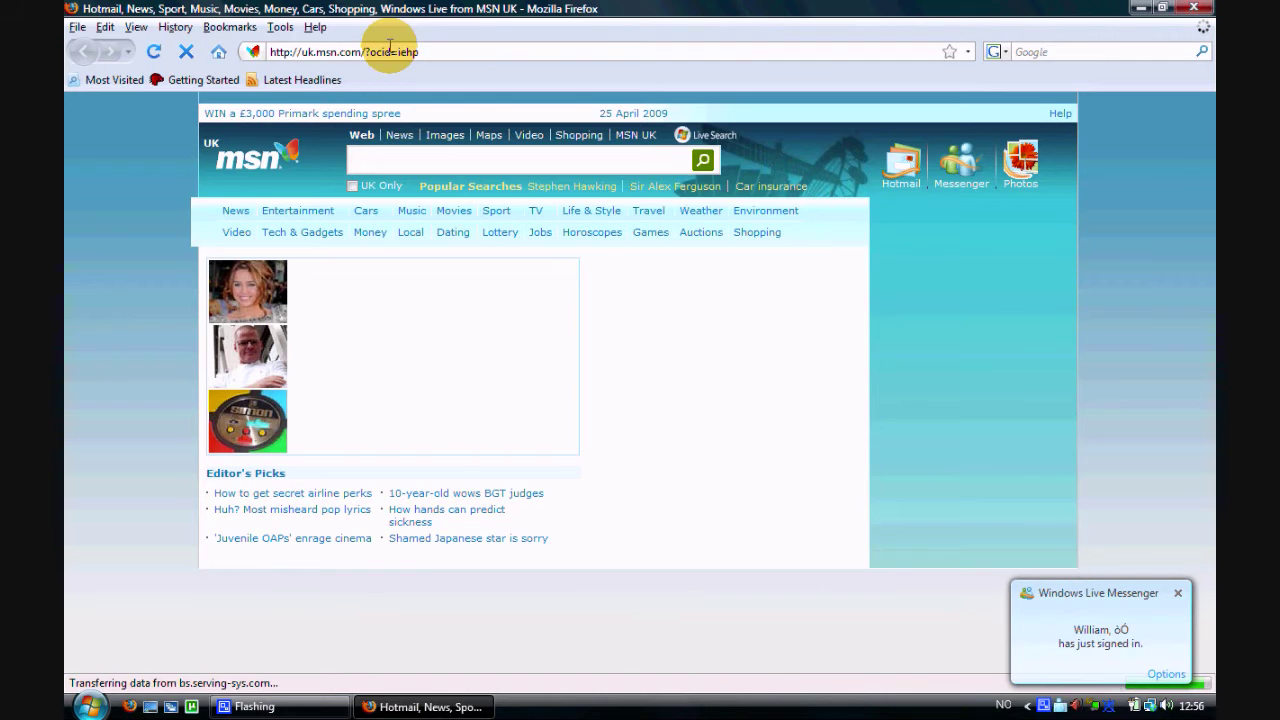
left_click(390, 45)
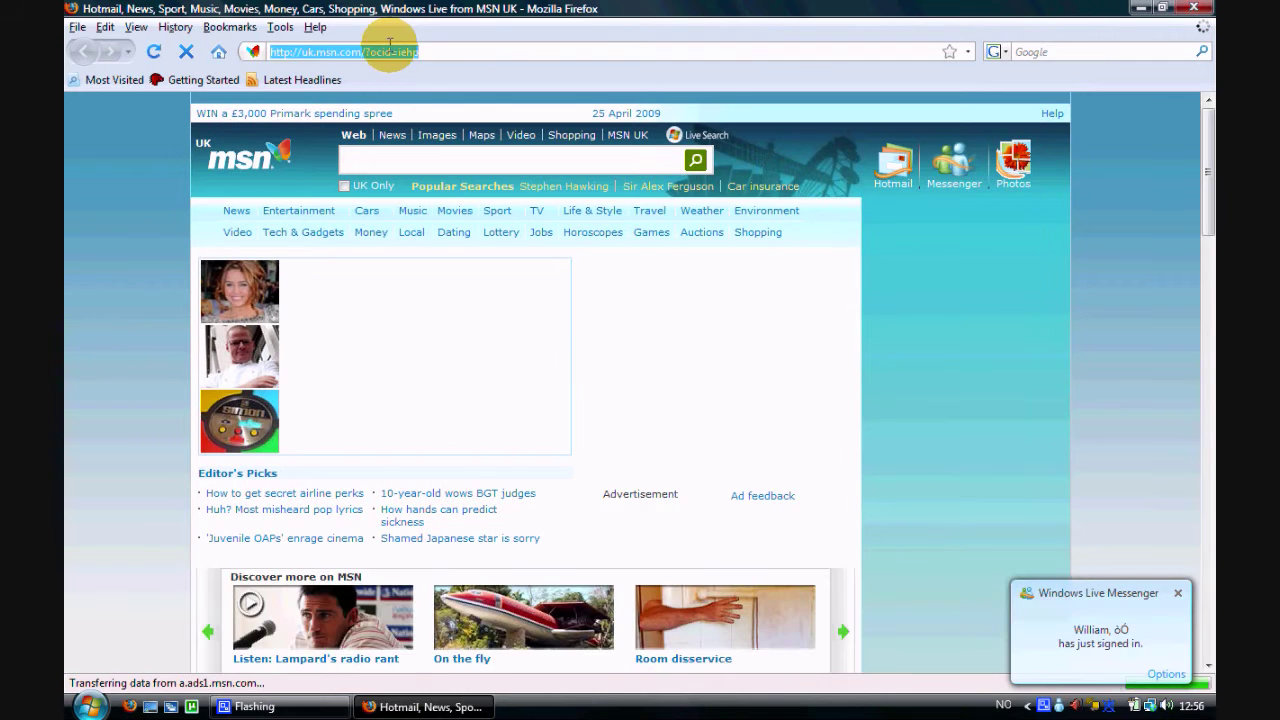
type("acekard")
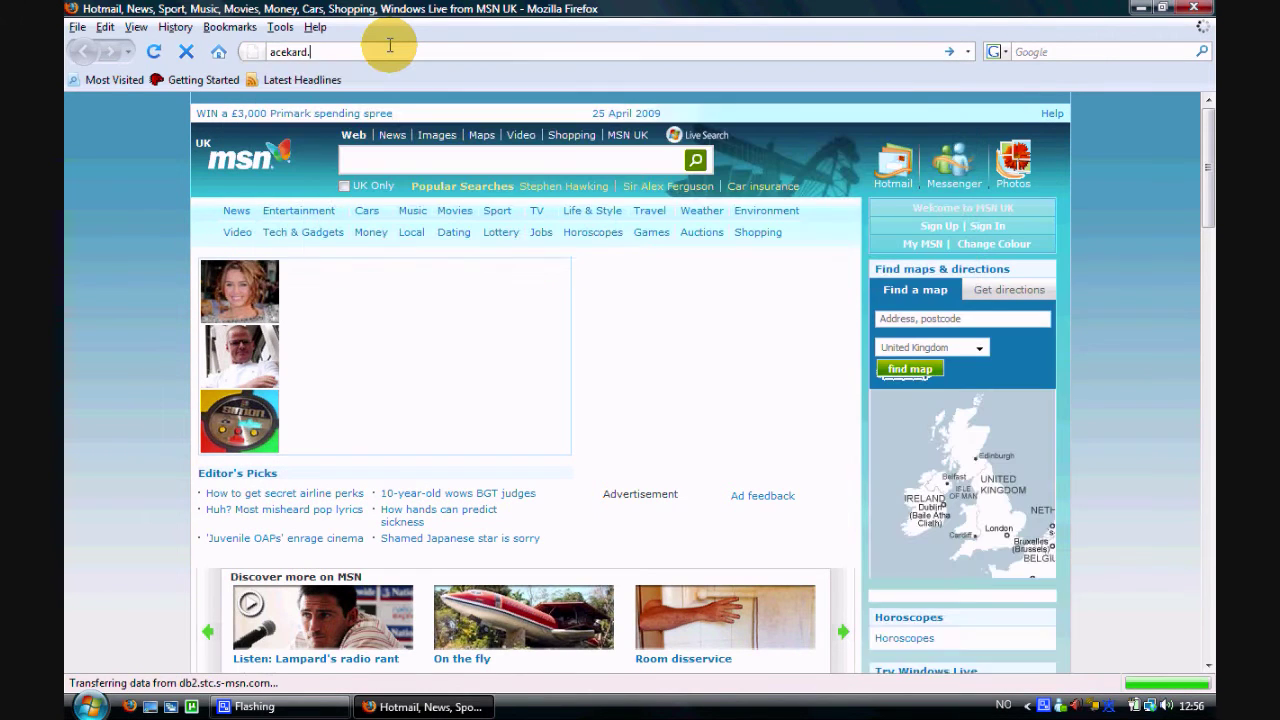
type(".com")
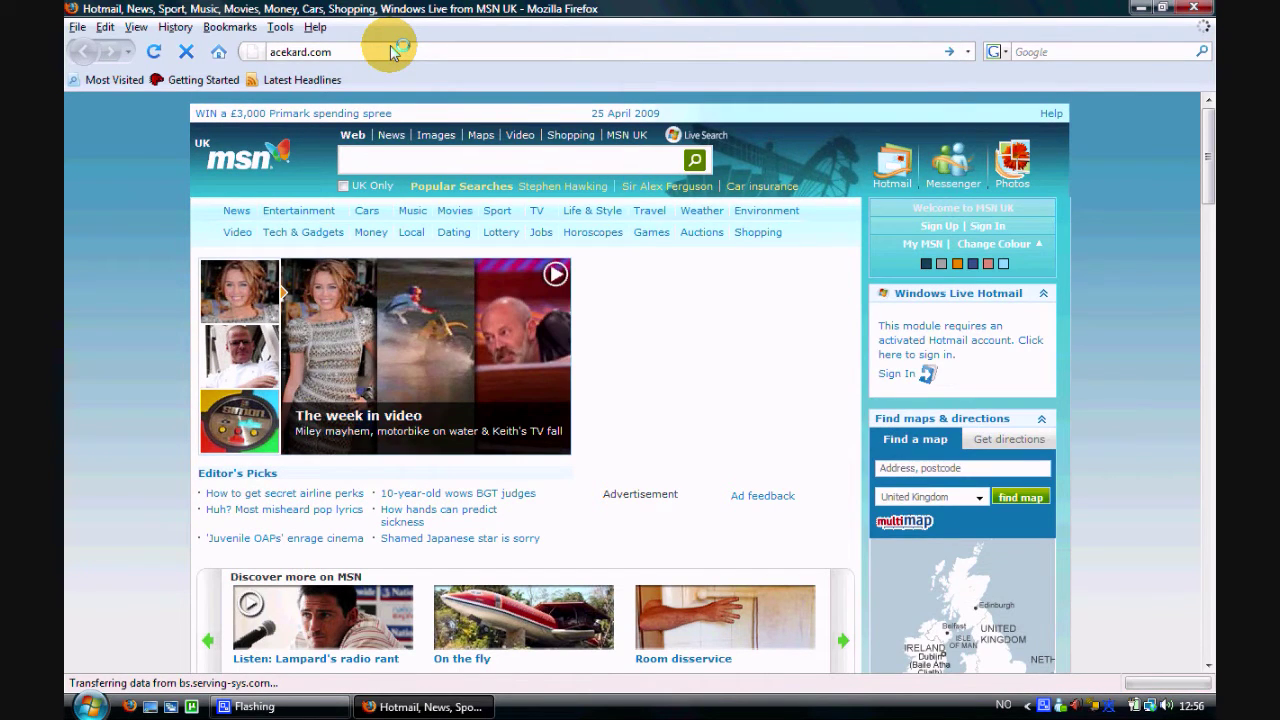
key("Return")
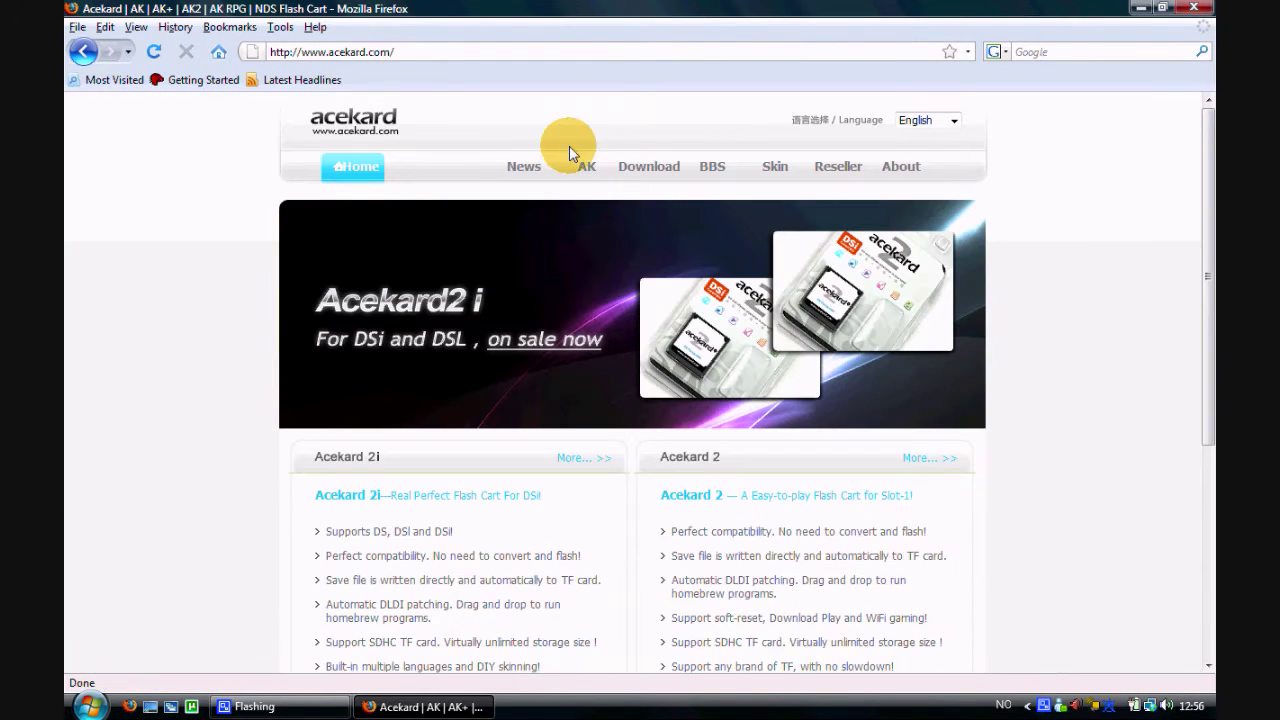
Step: Download and save the AK2 firmware Version 4.16 zip from the Acekard Downloads page
left_click(651, 176)
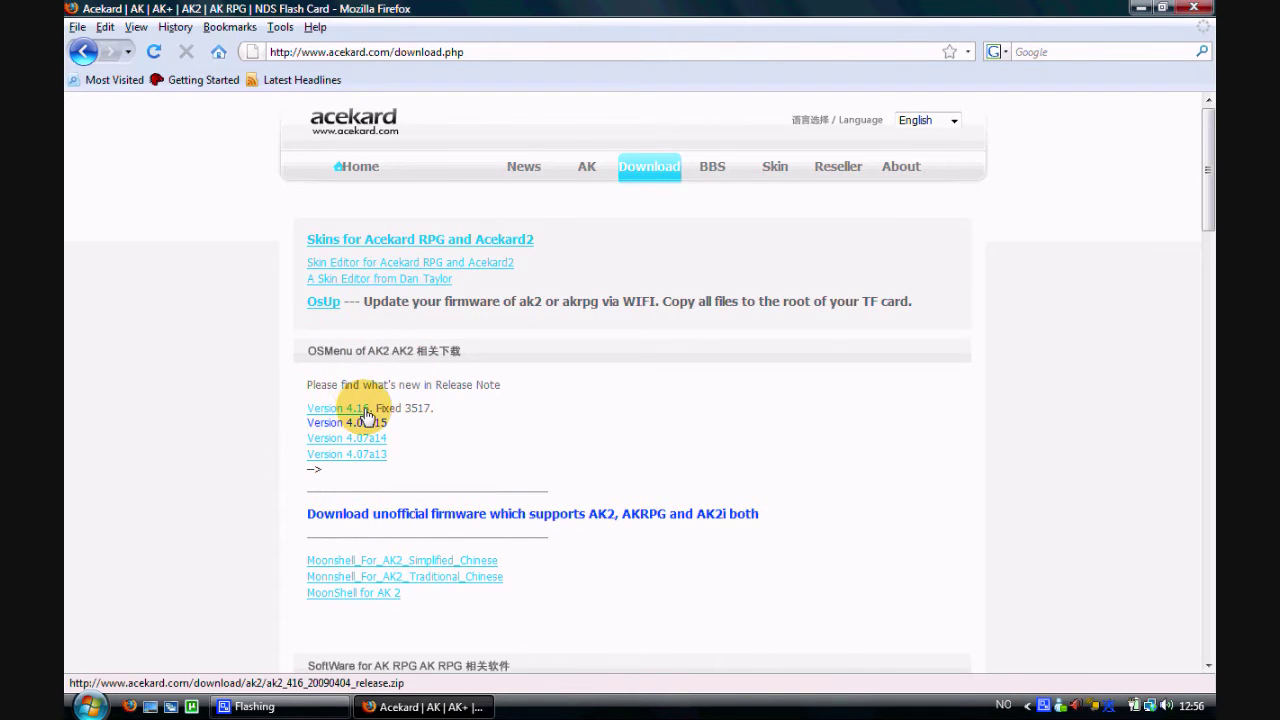
left_click(333, 410)
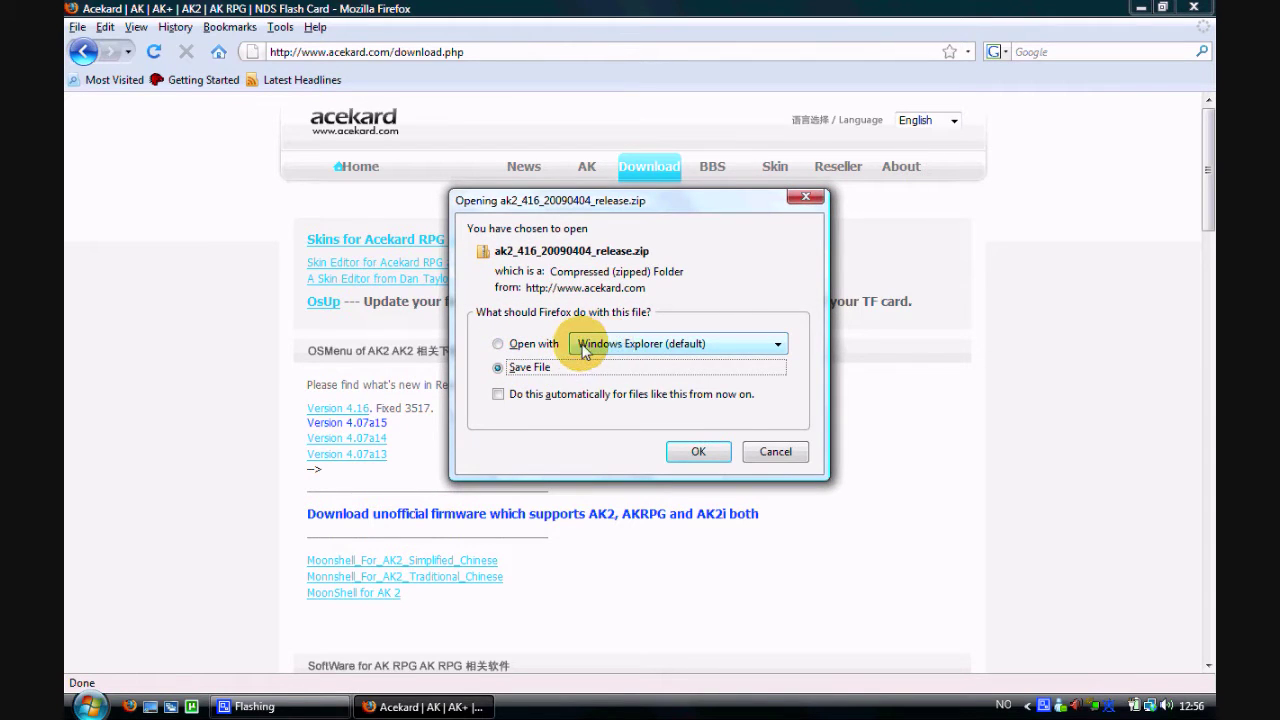
left_click(685, 450)
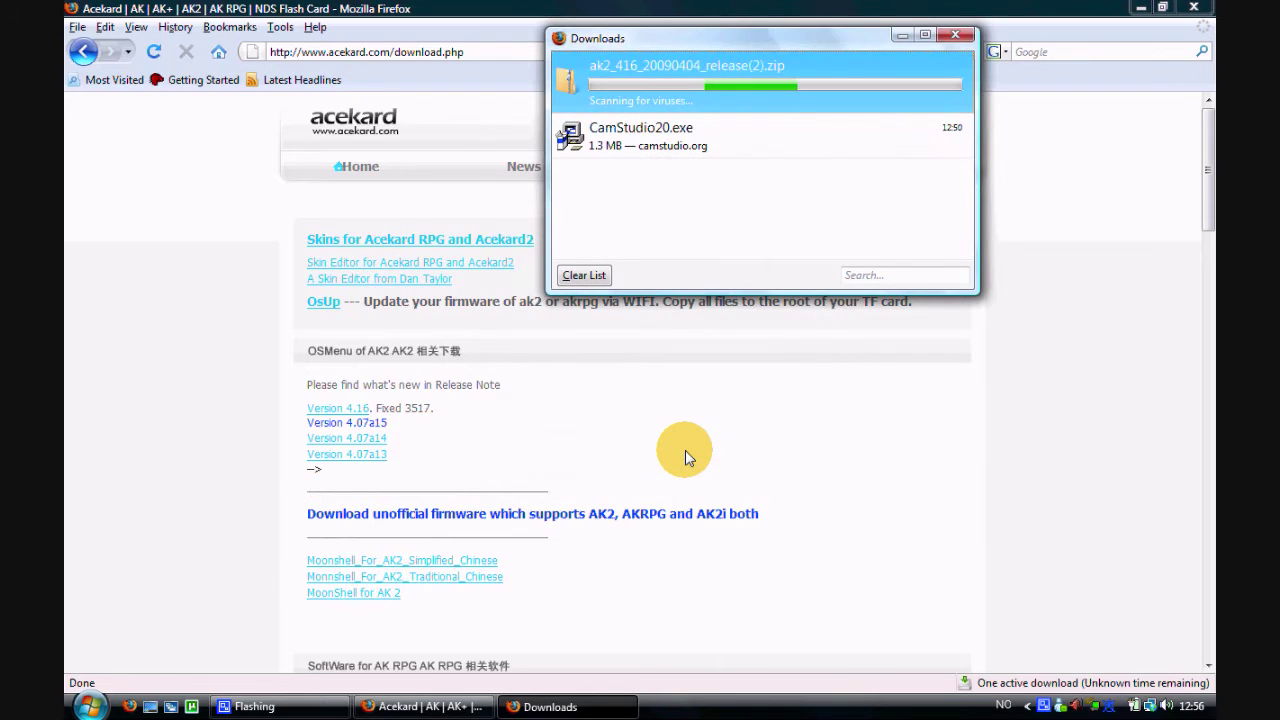
left_click(707, 70)
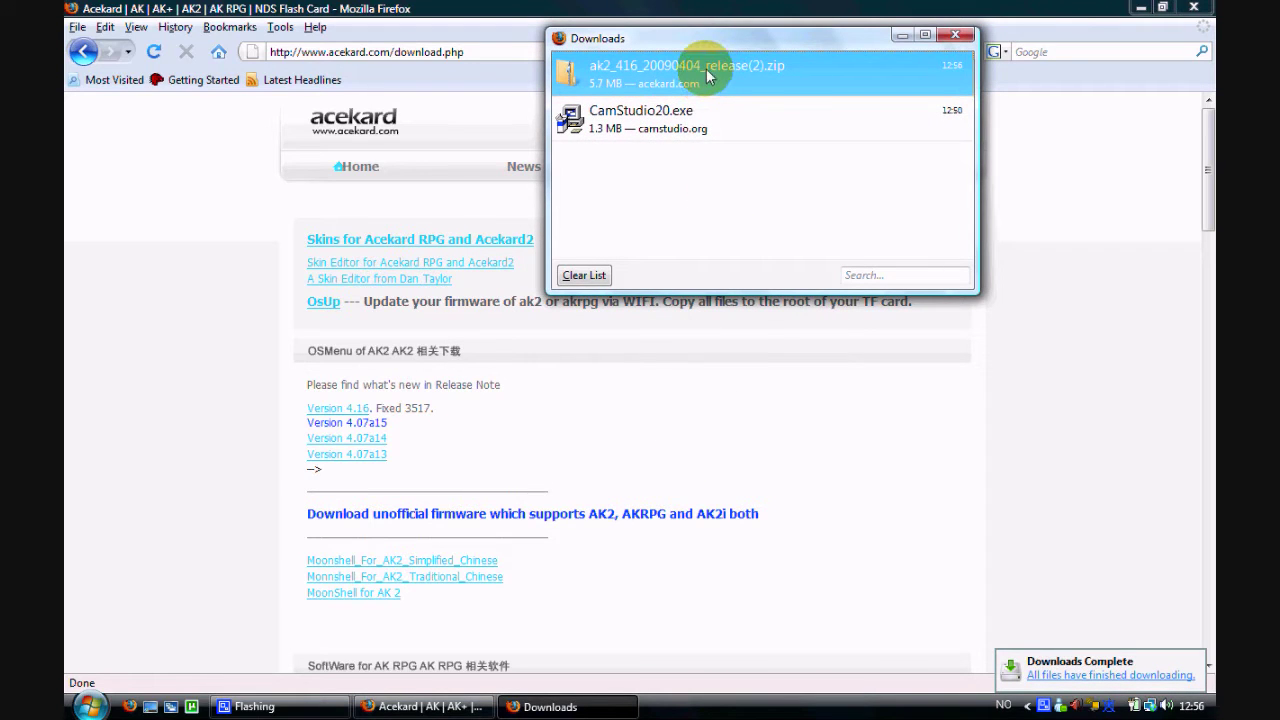
right_click(707, 75)
Step: Open the download's folder, minimise Firefox and open the first ak2_416 zip
left_click(752, 100)
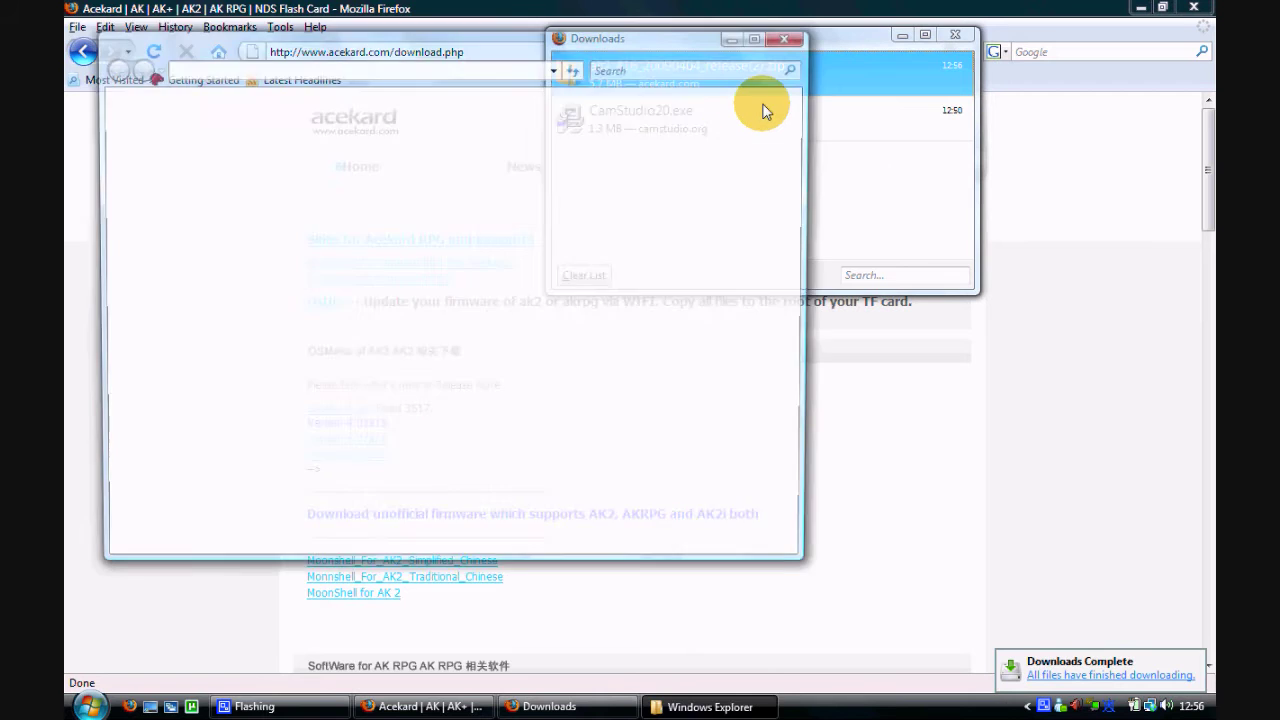
left_click(955, 34)
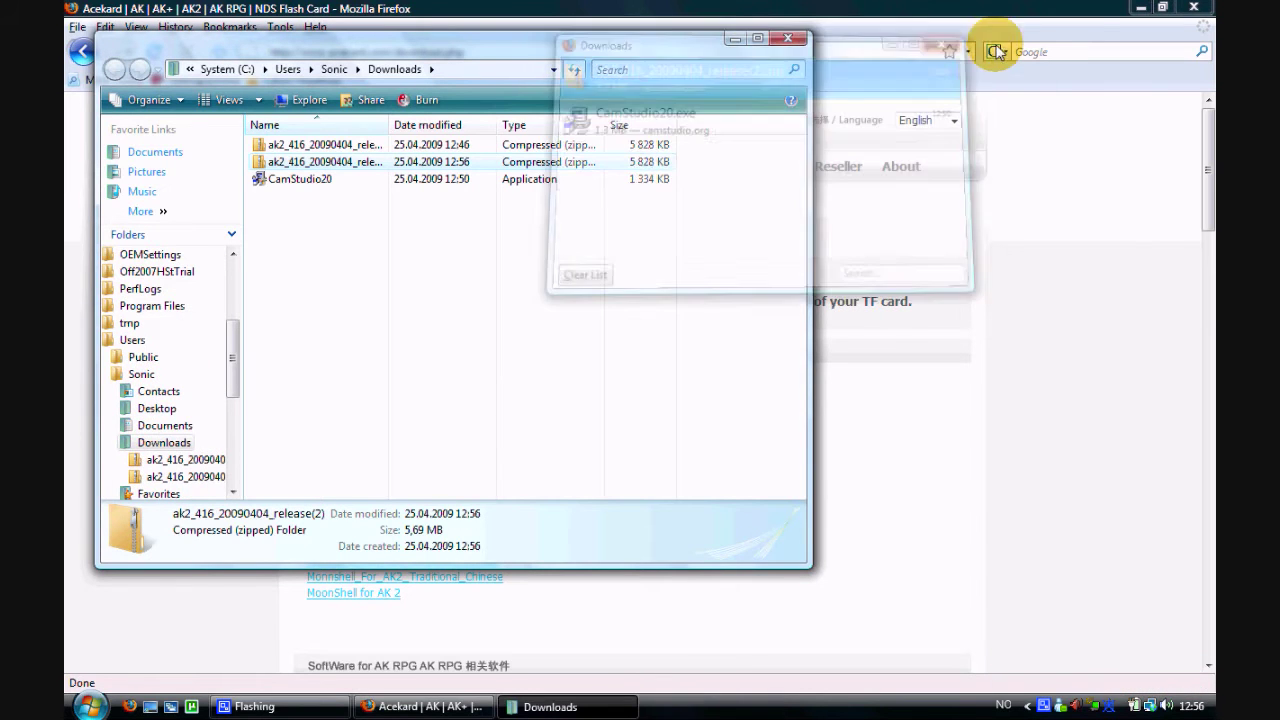
left_click(1140, 8)
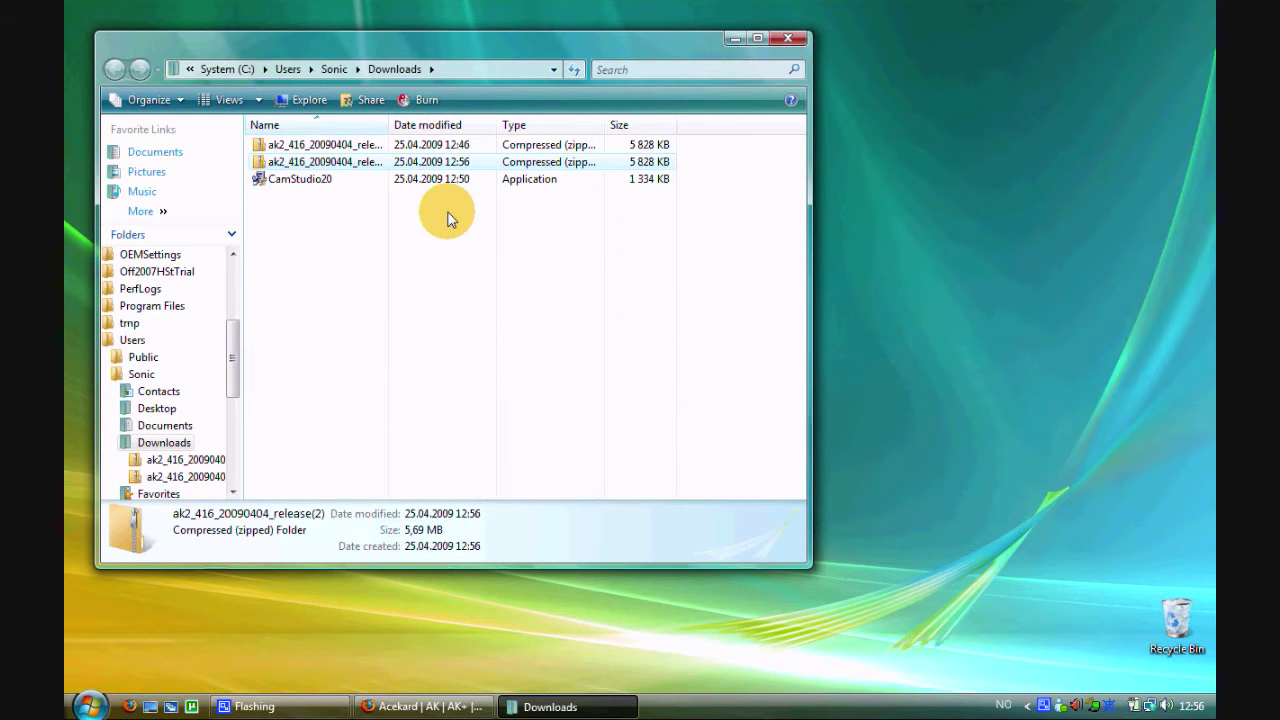
left_click(399, 210)
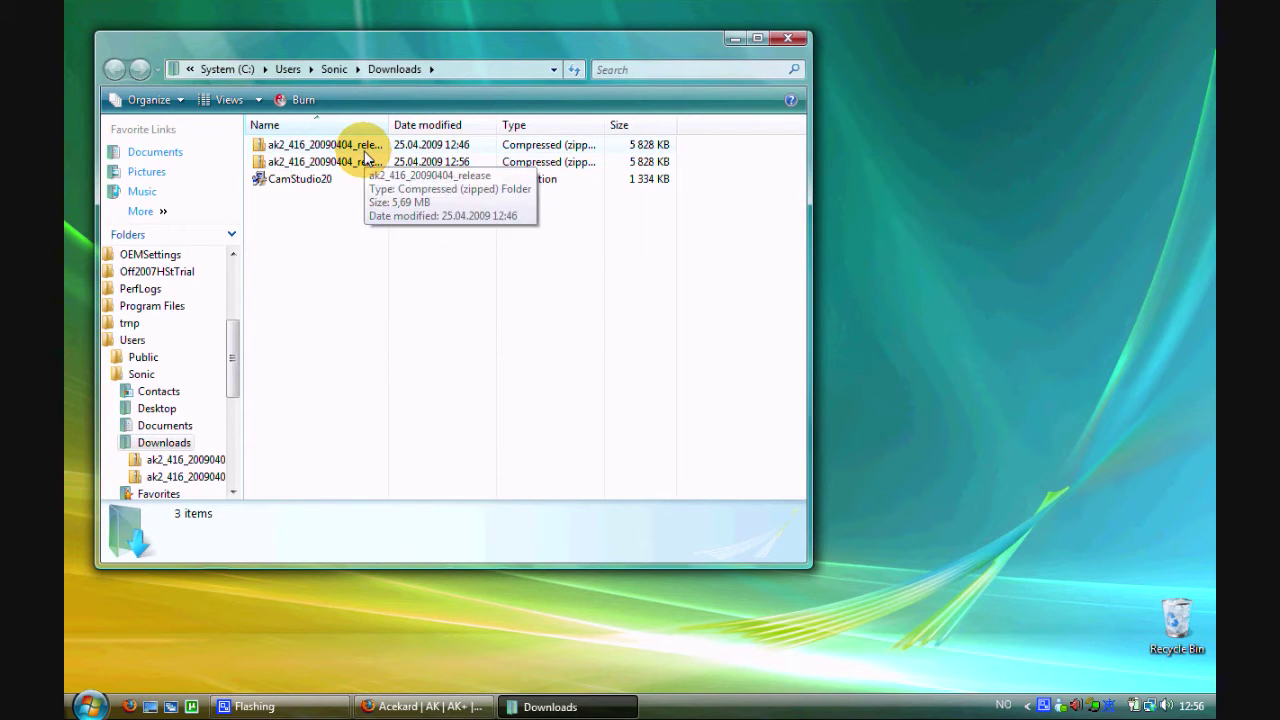
double_click(360, 145)
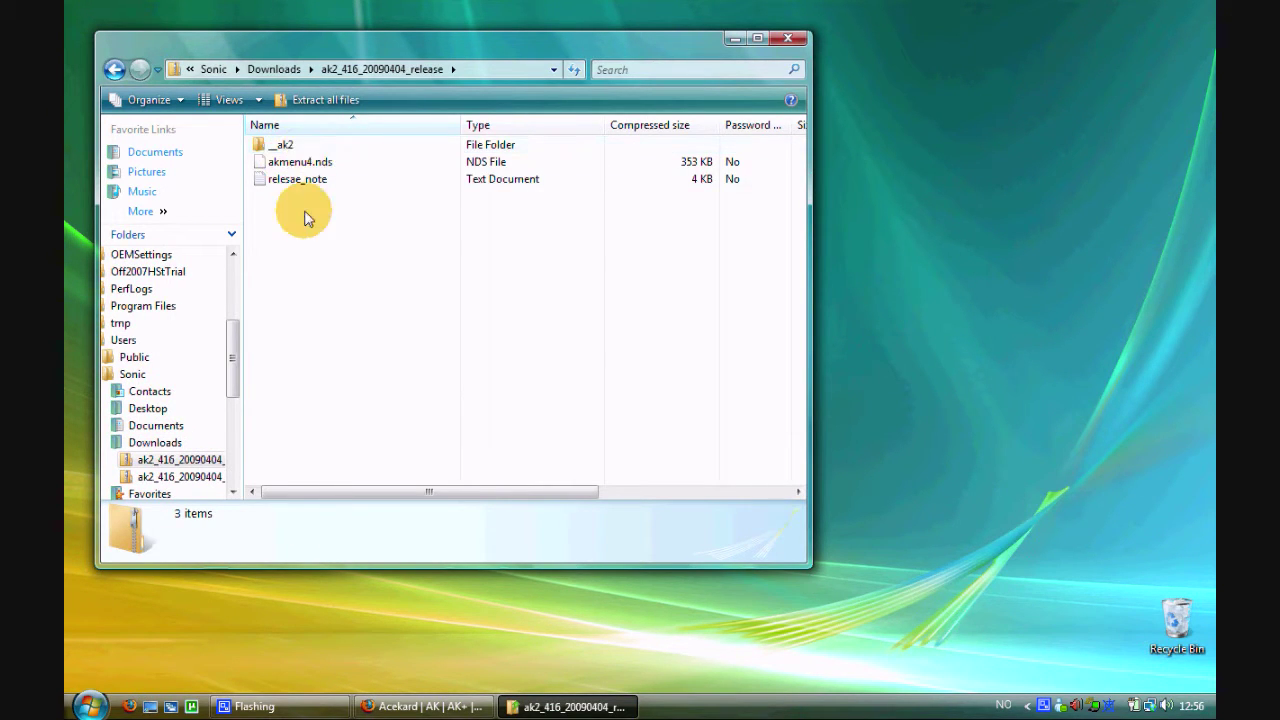
Step: Select akmenu4.nds and the __ak2 folder inside the firmware zip
left_click(287, 162)
left_click(284, 148, "ctrl")
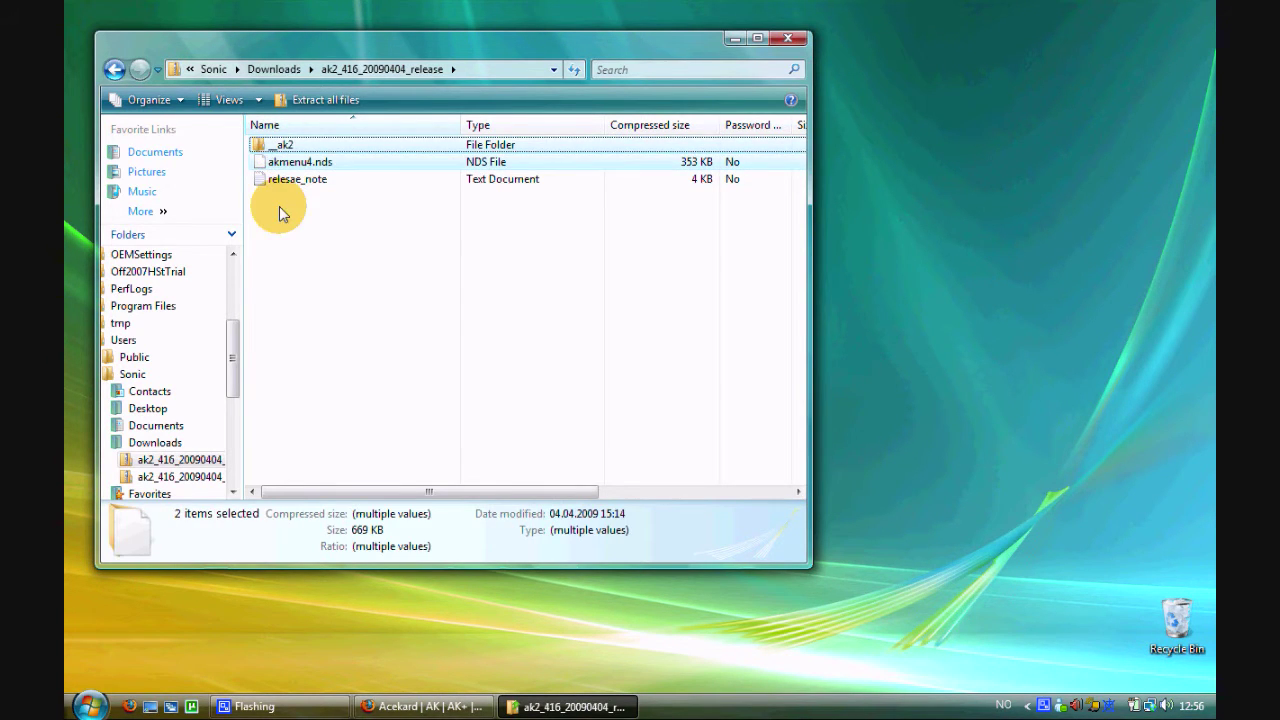
left_click(90, 705)
Step: Open Data (D:) › Acekard 2 and copy __ak2 and akmenu4.nds into it from the zip
left_click(339, 484)
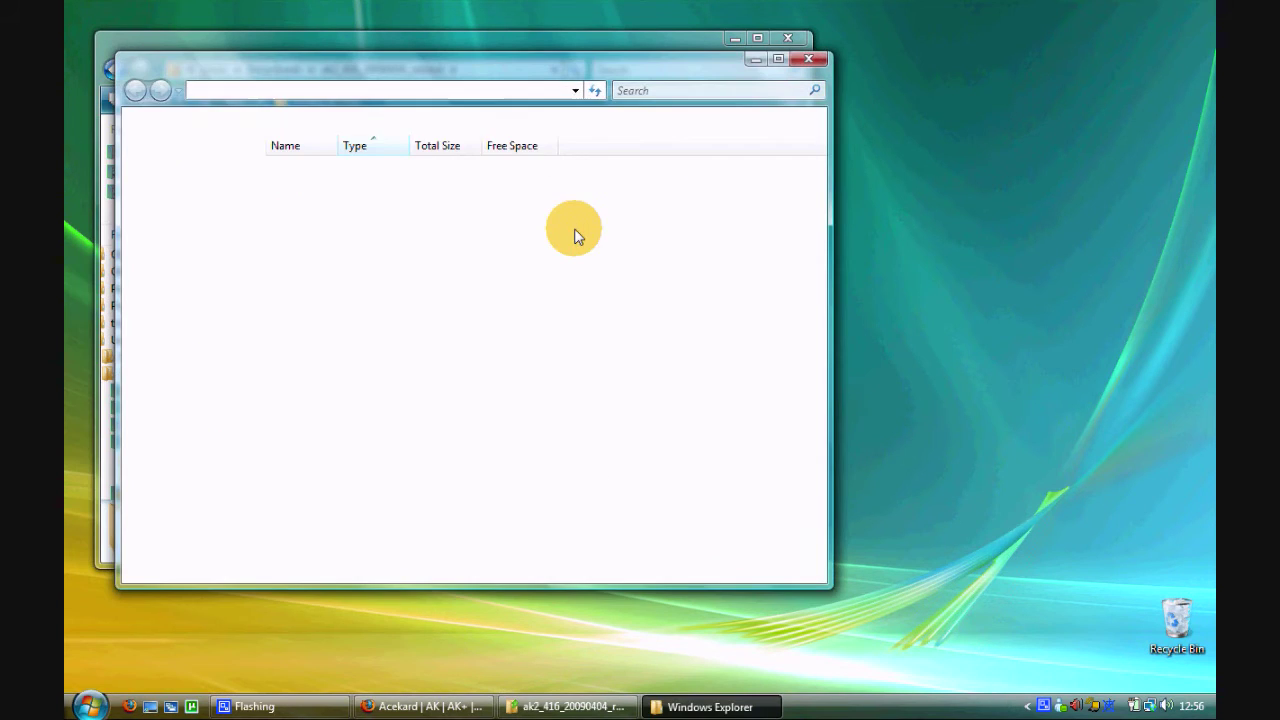
double_click(571, 207)
double_click(312, 168)
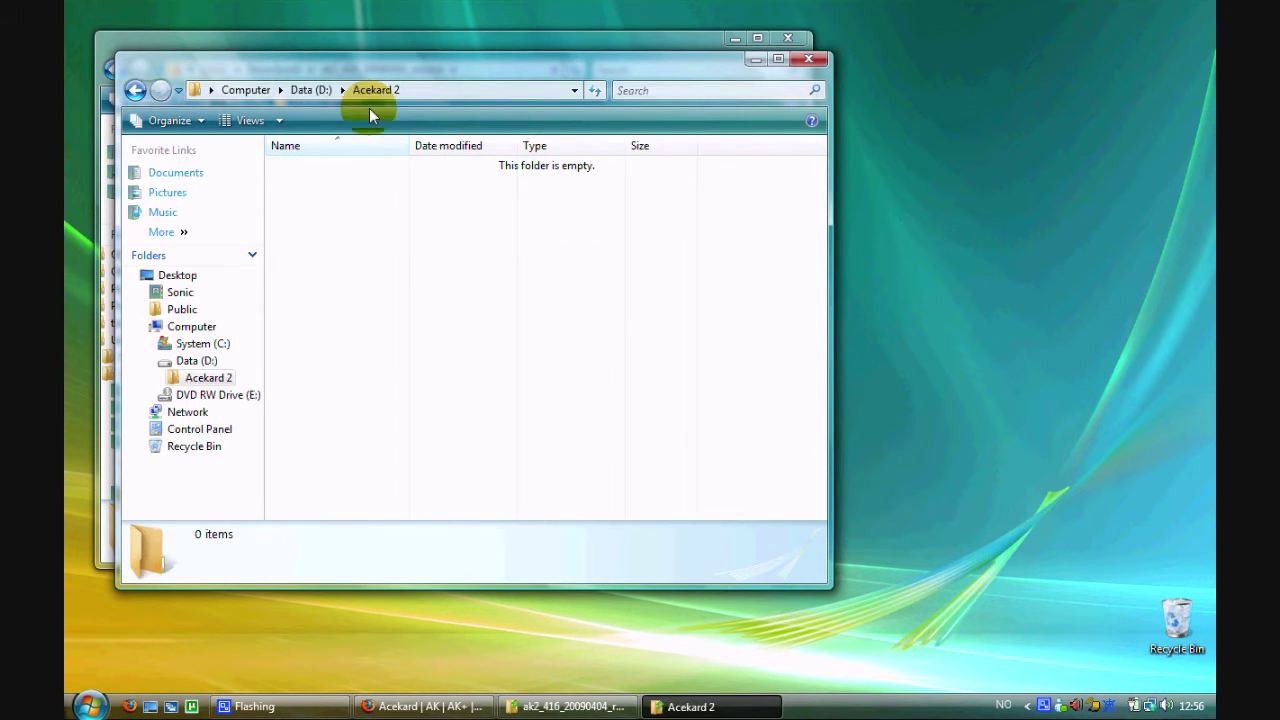
left_click_drag(350, 66, 283, 197)
left_click_drag(346, 34, 727, 61)
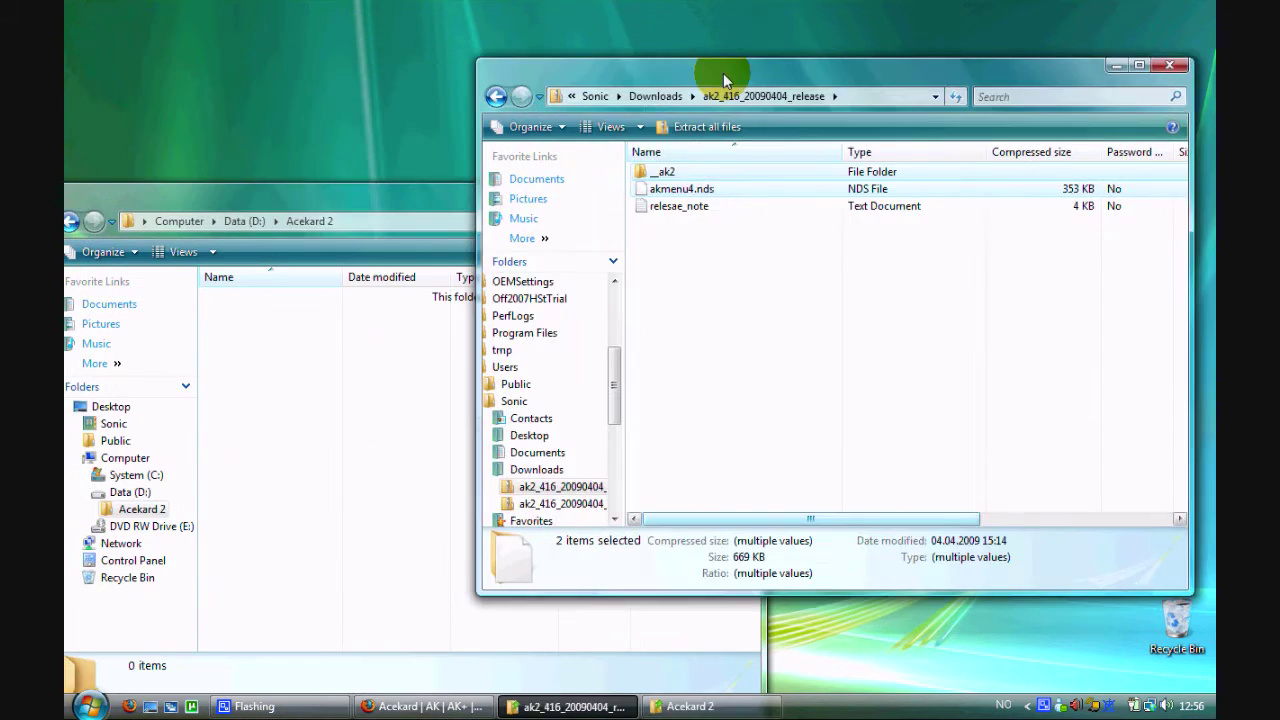
left_click_drag(662, 175, 351, 412)
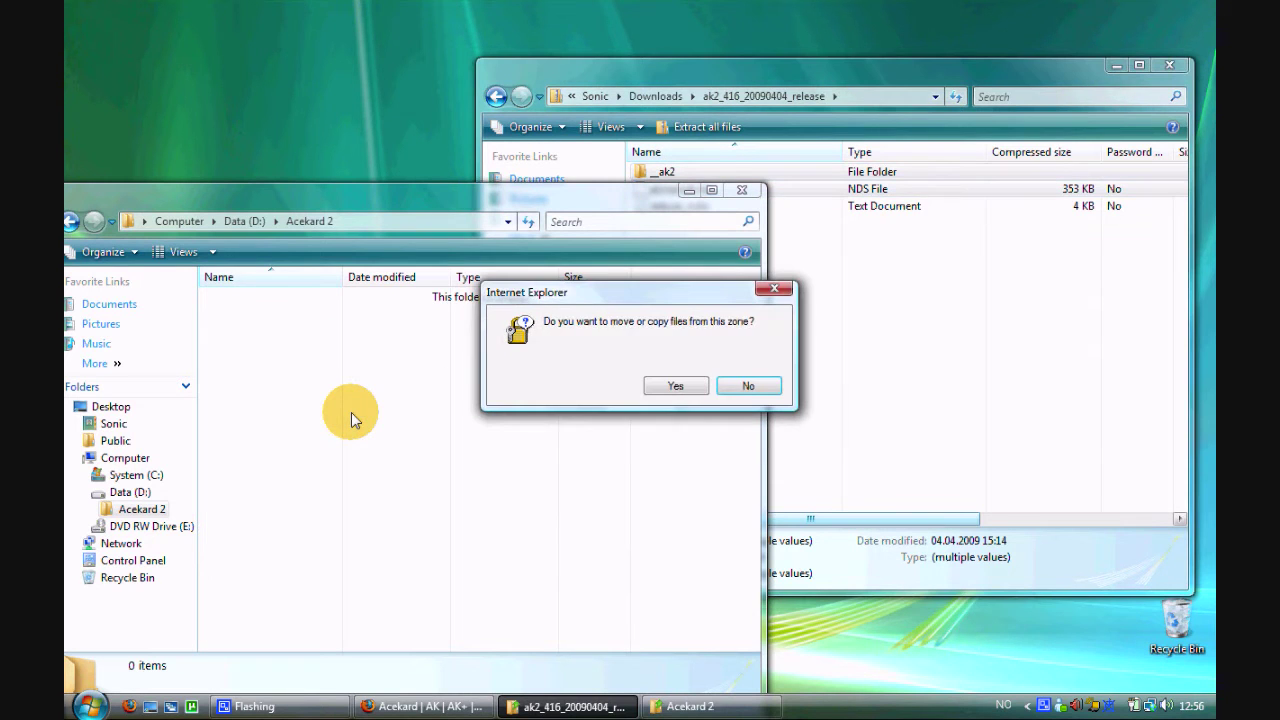
left_click(672, 386)
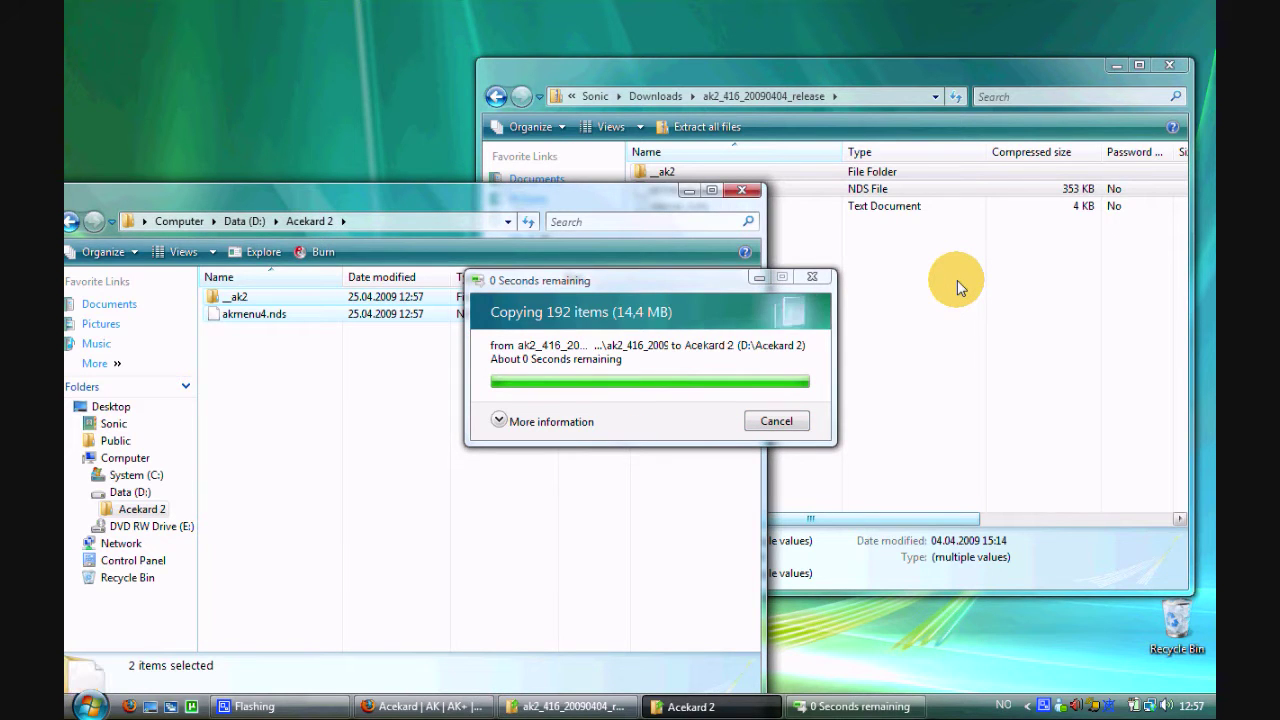
Step: Close the zip window and create a new folder named Games in Acekard 2
left_click(1169, 65)
left_click_drag(548, 218, 474, 19)
left_click(478, 243)
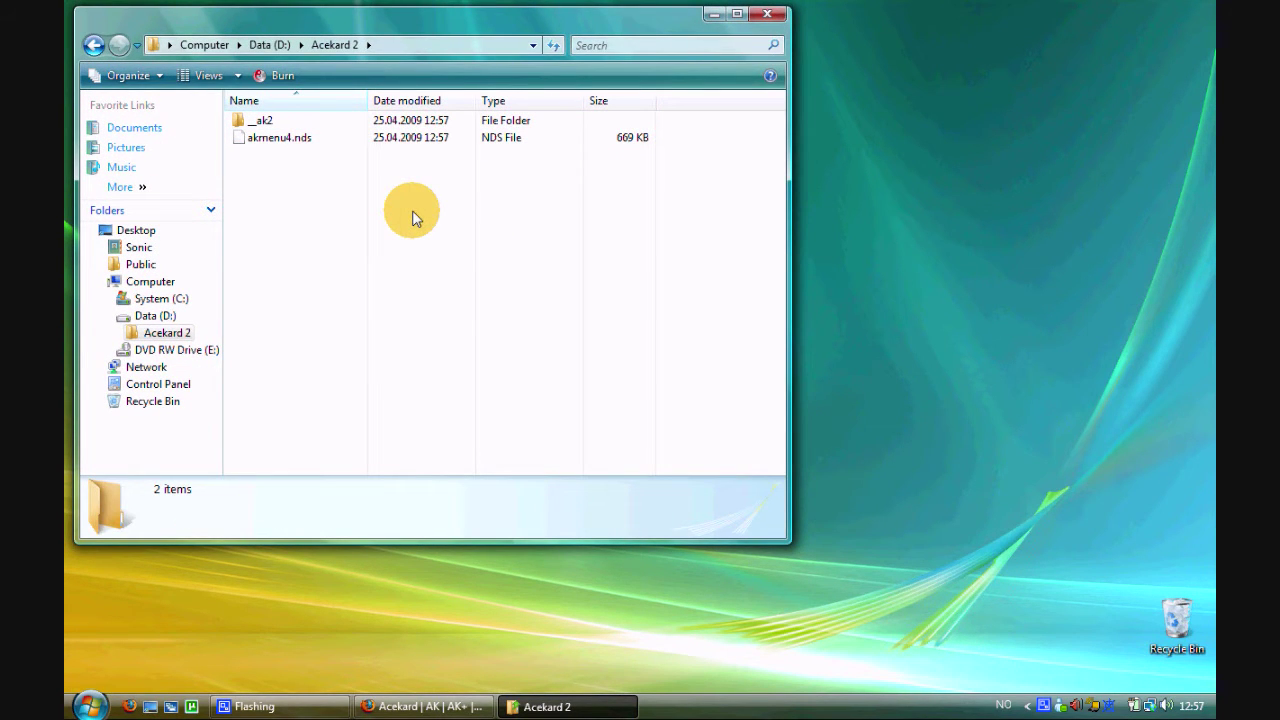
right_click(278, 211)
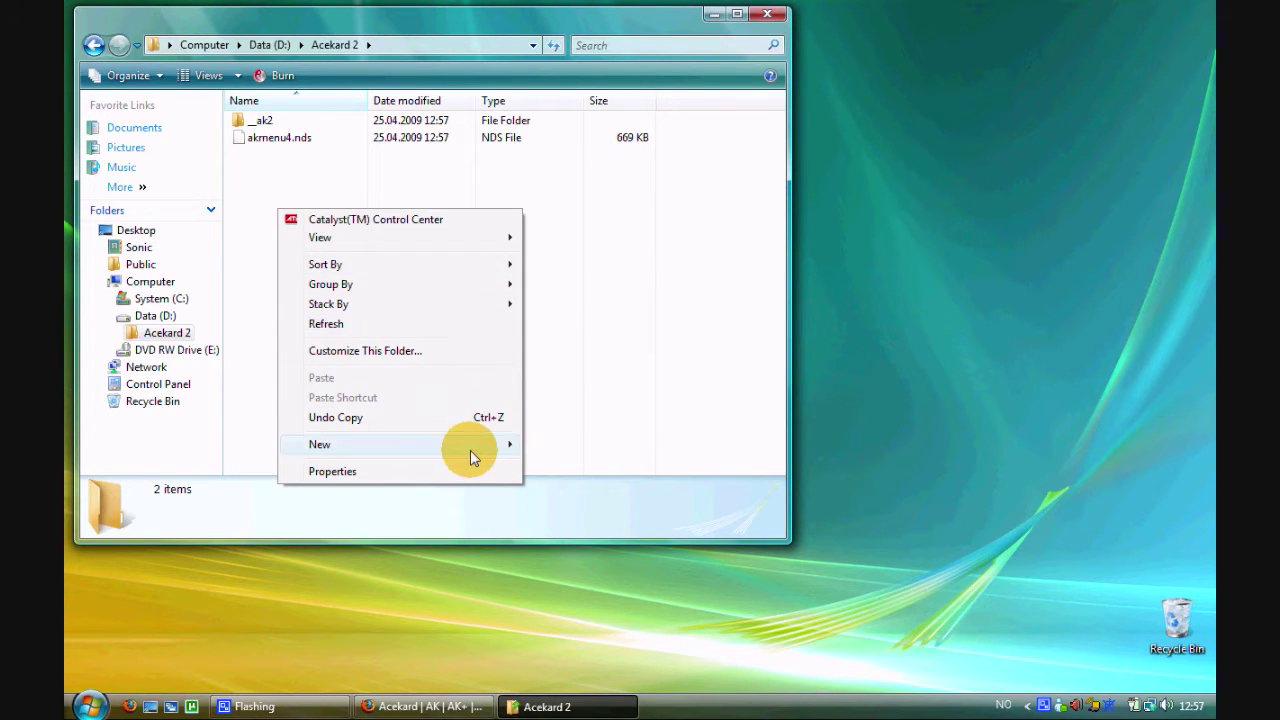
left_click(565, 444)
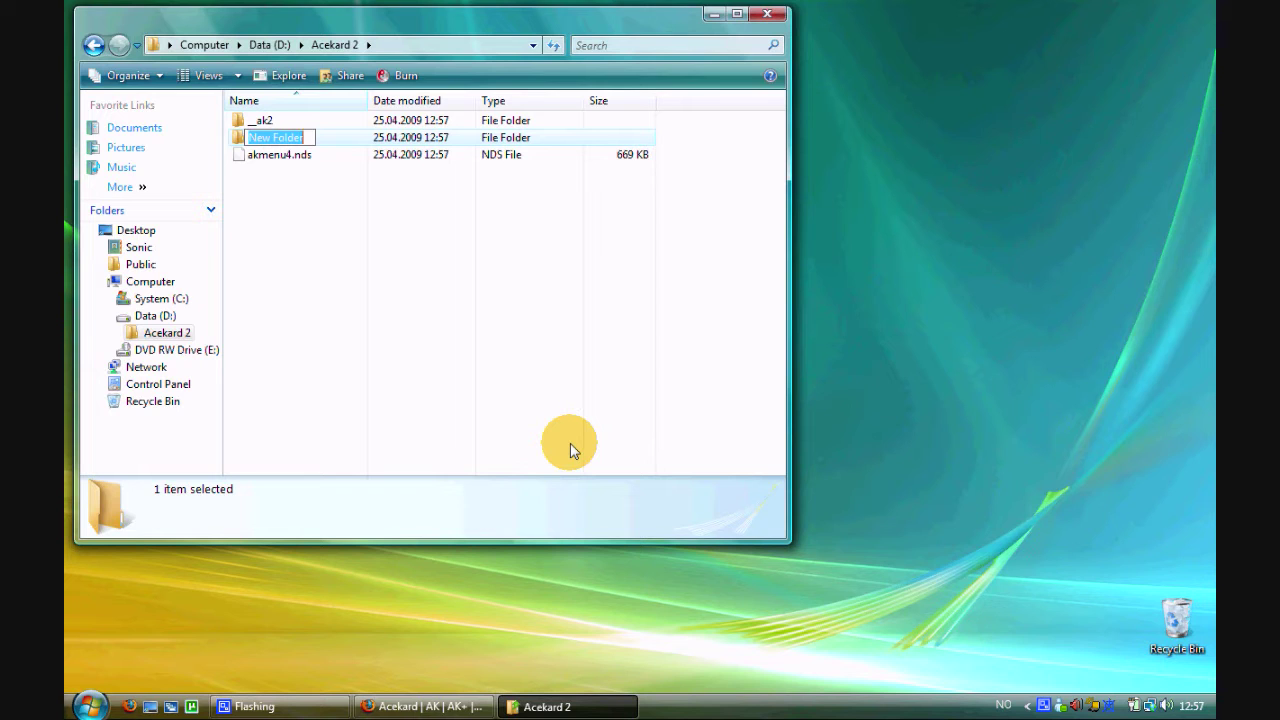
type("Games")
key("Return")
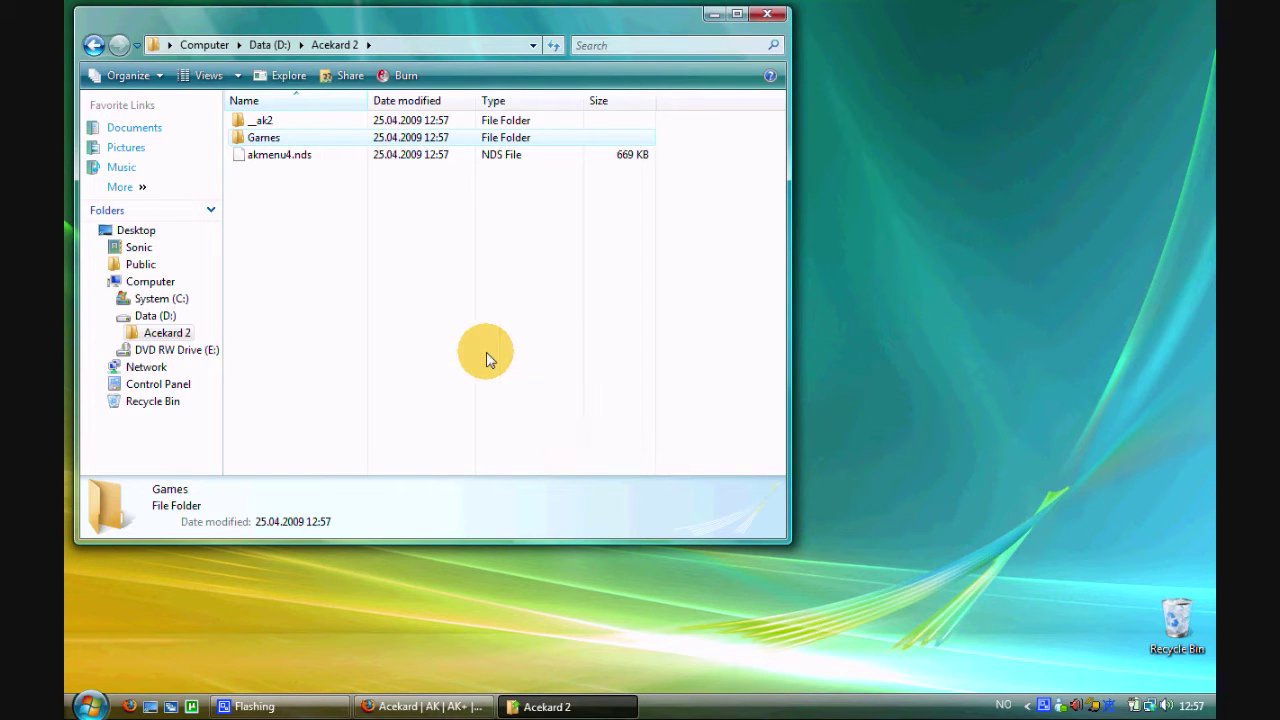
left_click(485, 348)
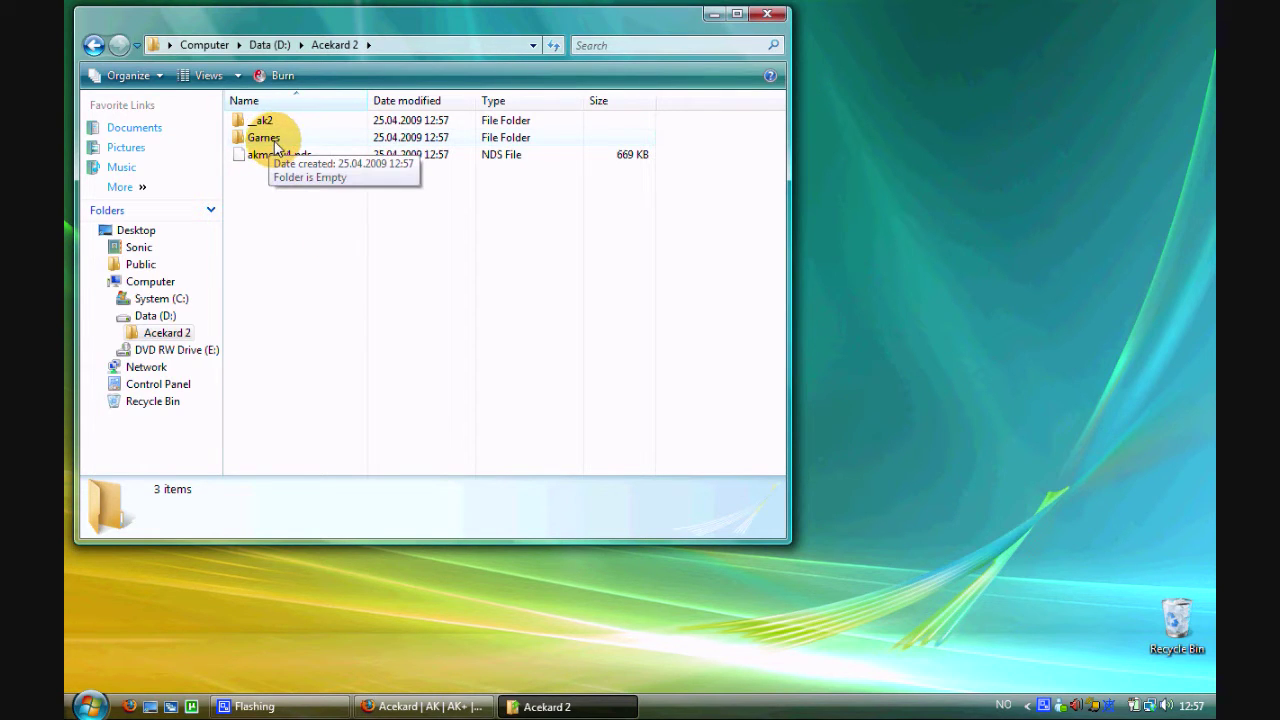
Step: Add a second new folder named Homebrew beside Games in Acekard 2
right_click(288, 221)
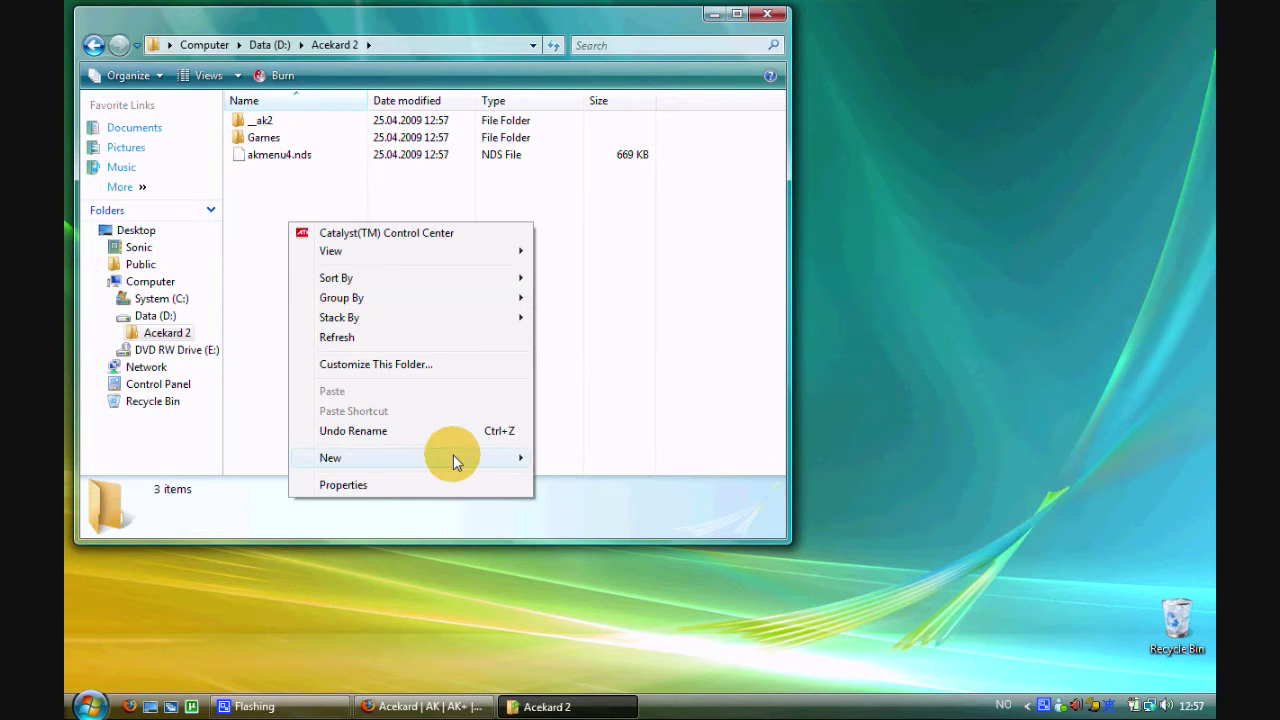
mouse_move(330, 458)
left_click(603, 460)
type("Homebrew")
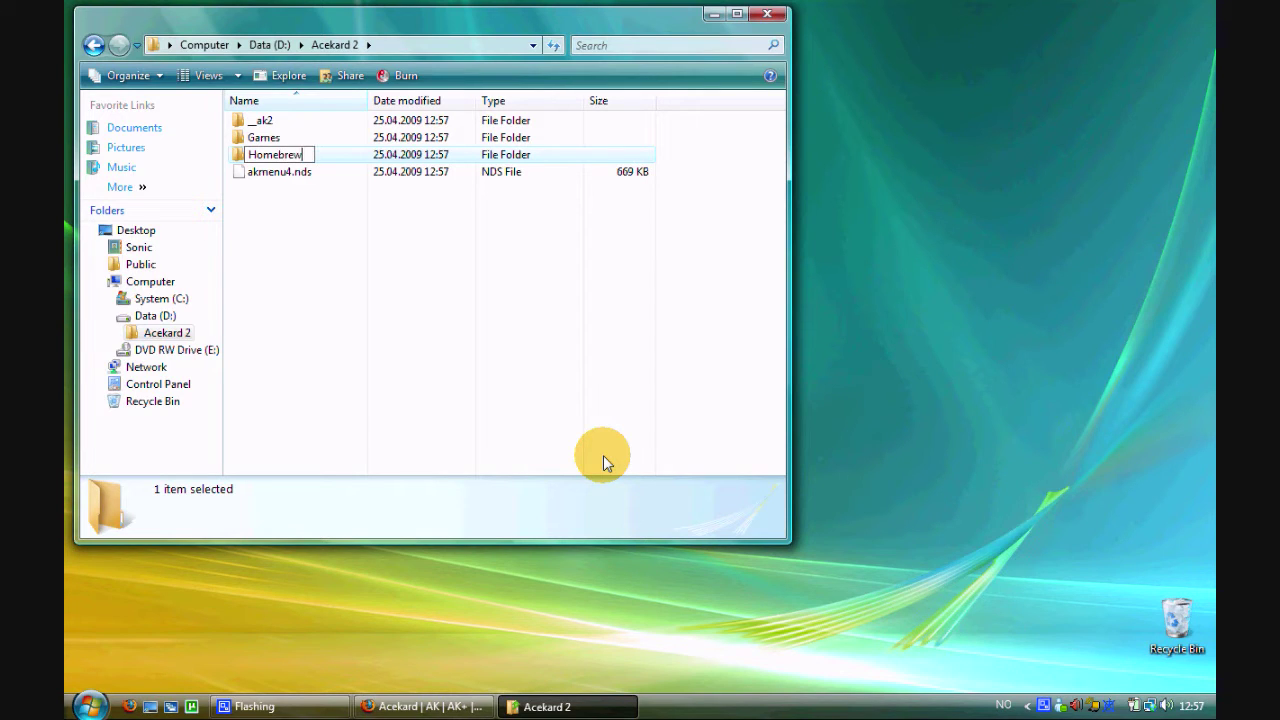
key("Return")
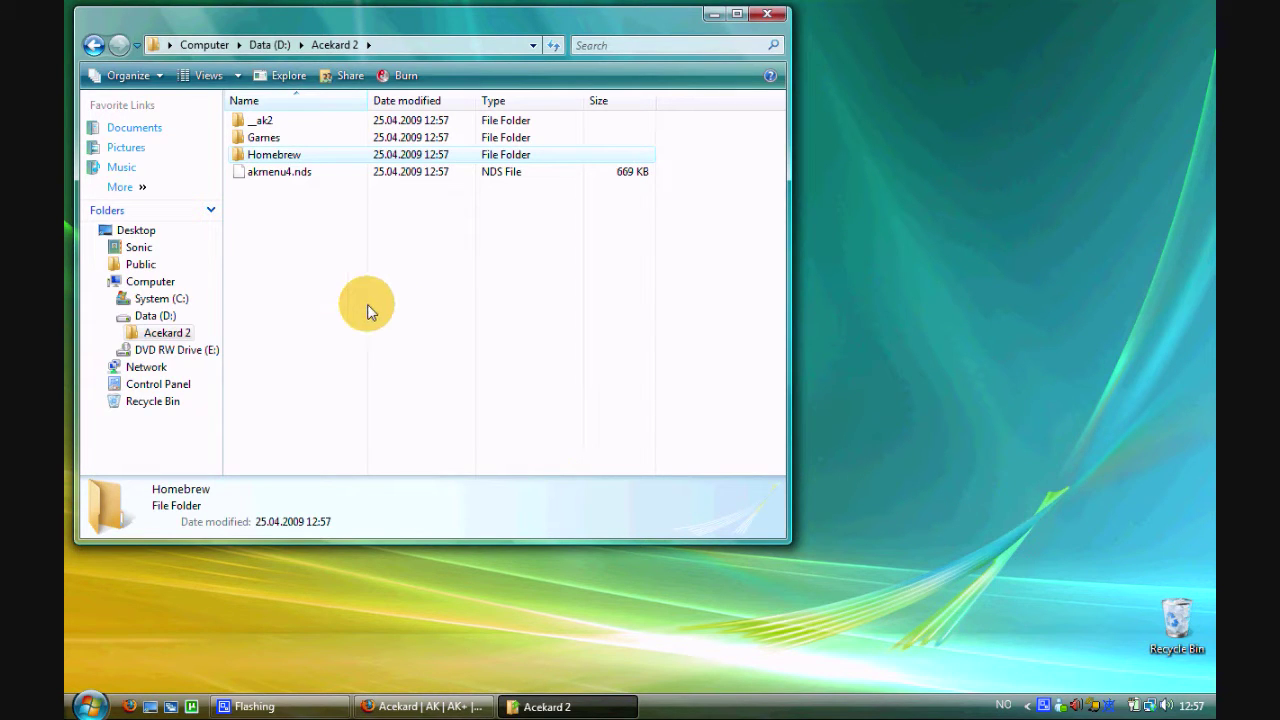
right_click(282, 222)
mouse_move(326, 250)
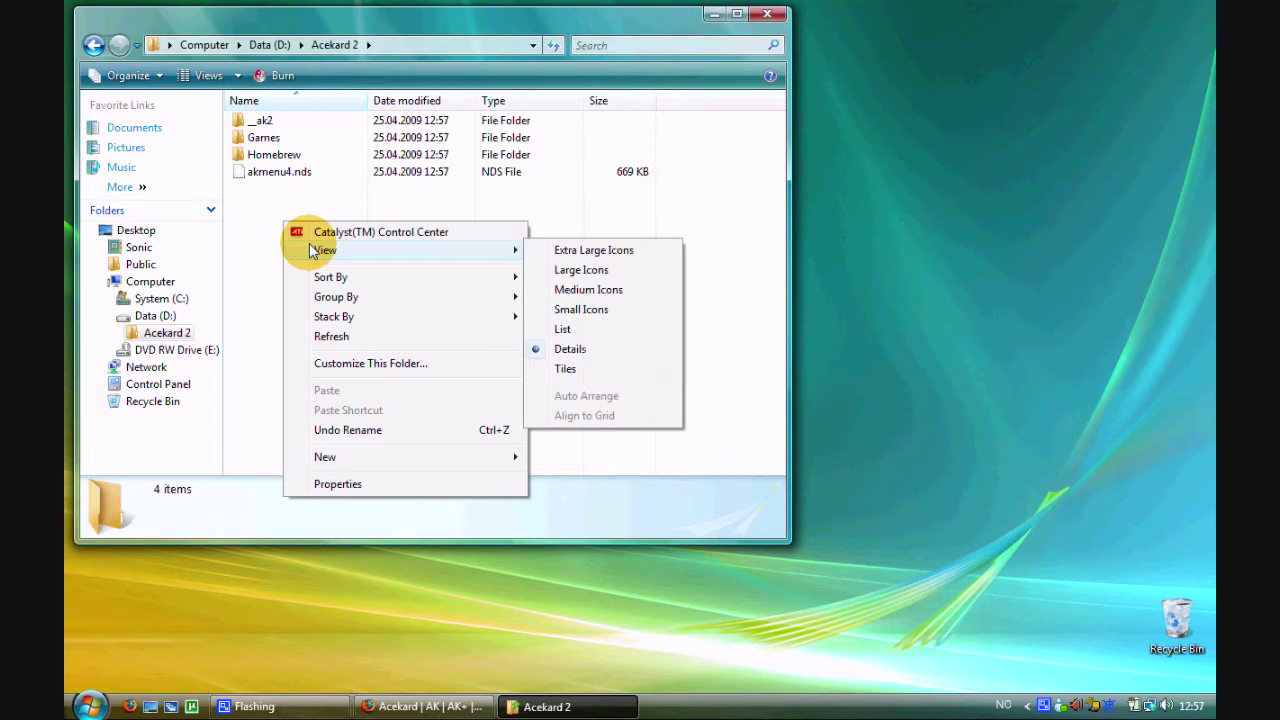
left_click(295, 207)
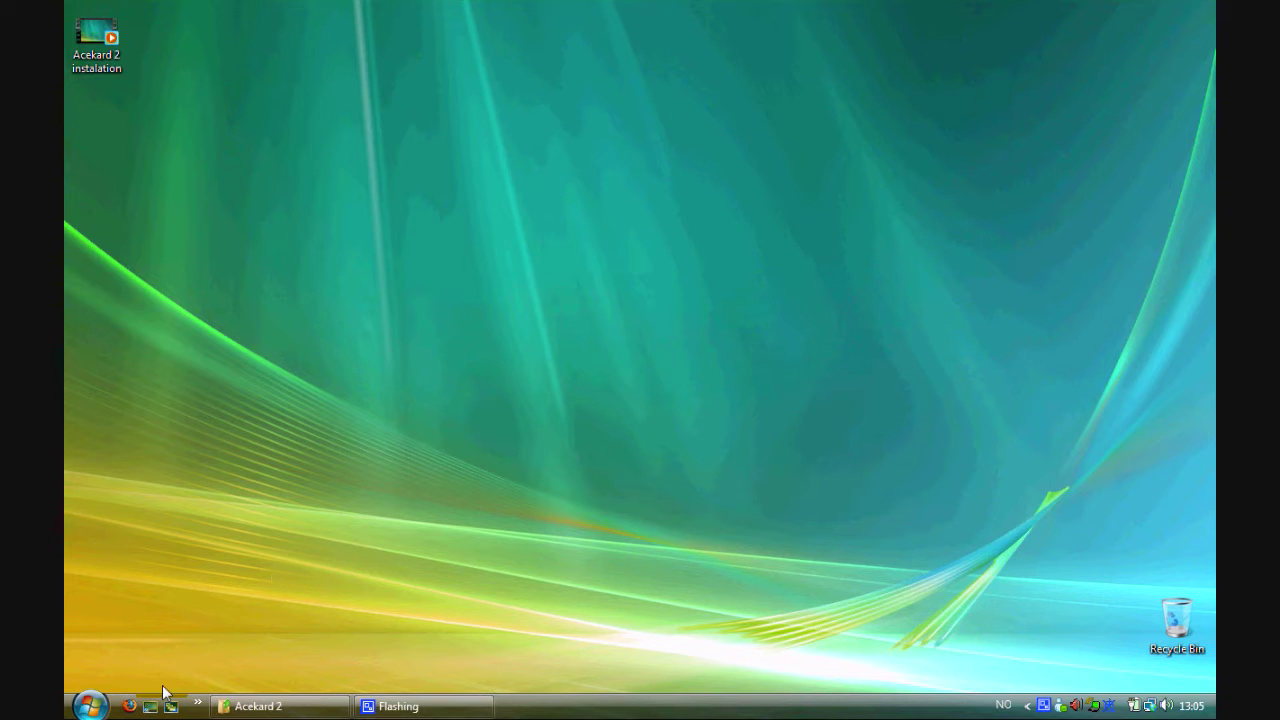
Step: Relaunch Firefox and load acekard.com in place of the MSN start page
left_click(130, 707)
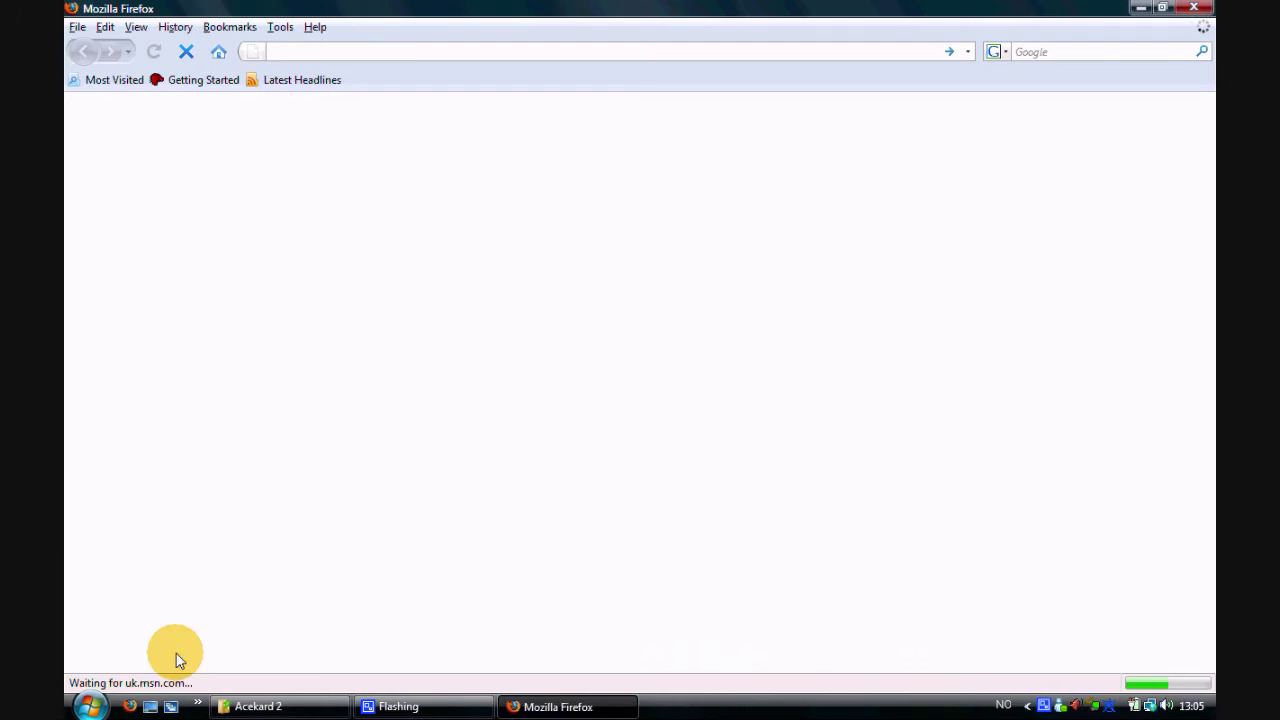
left_click(360, 58)
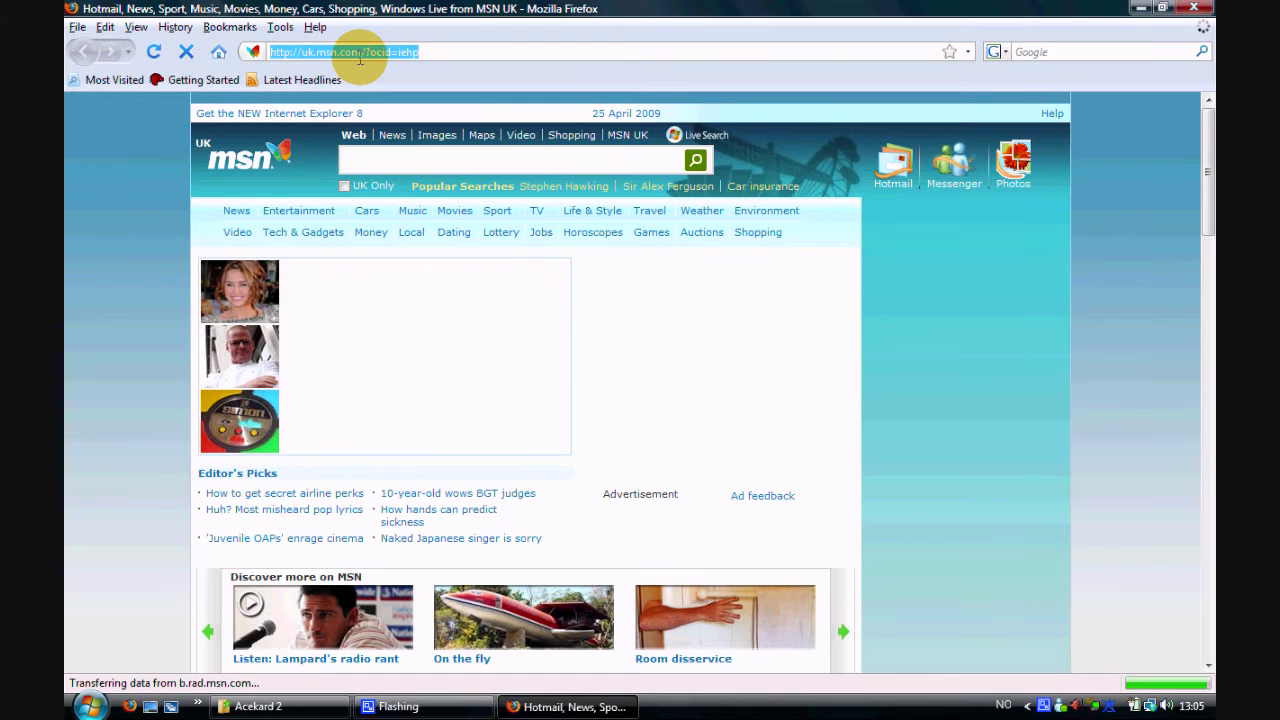
type("acekard.com")
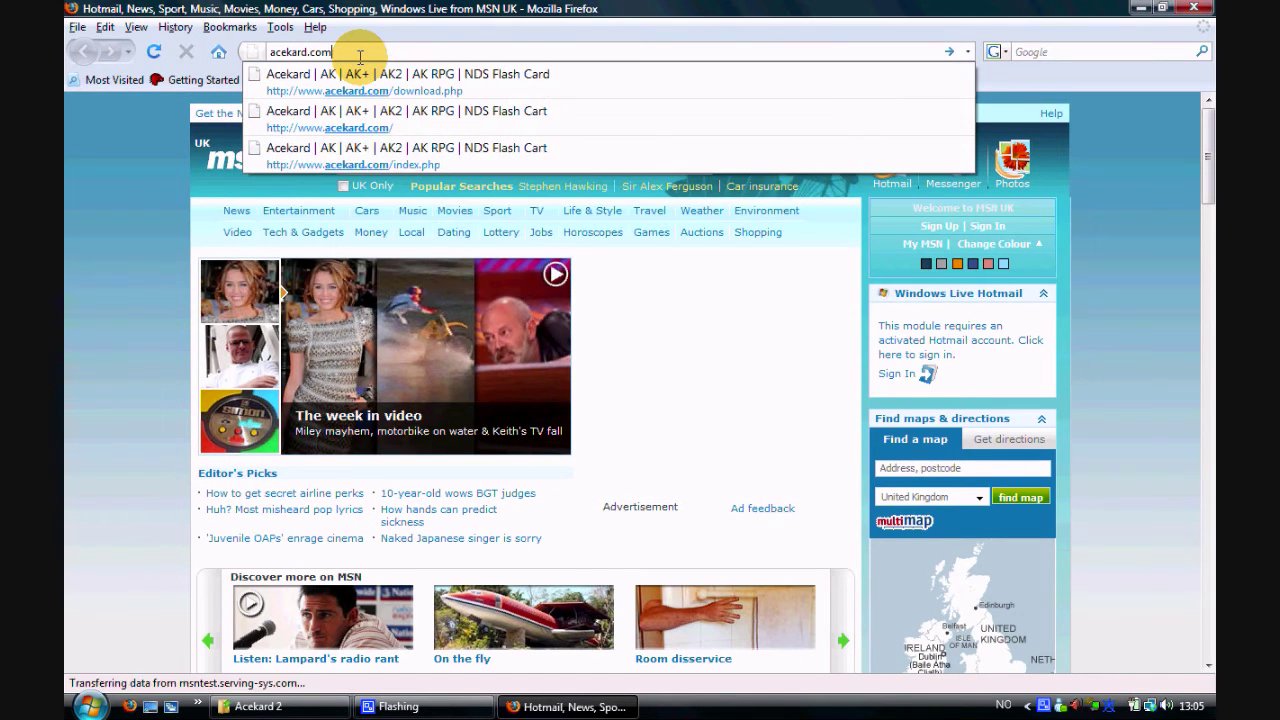
key("Return")
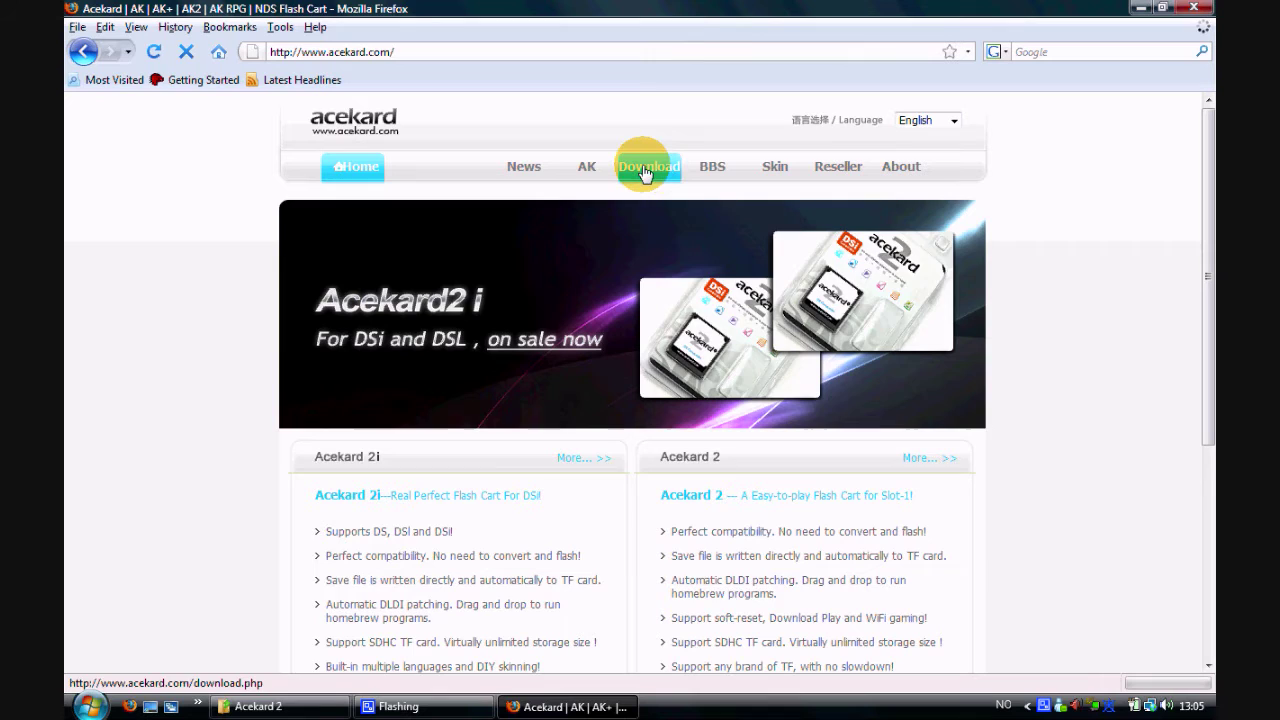
Step: Save moonshell.zip from 'MoonShell for AK 2', clear the download list and minimise Firefox
left_click(643, 172)
scroll(179, 390, "down", 3)
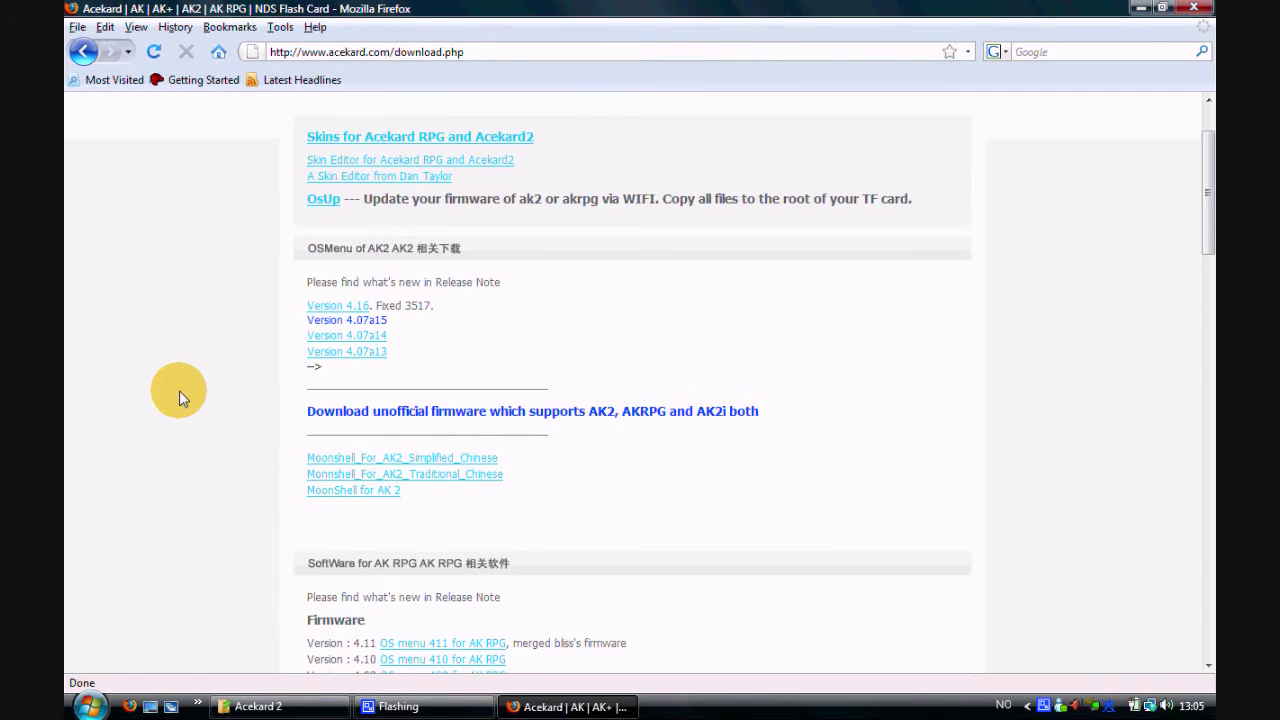
scroll(179, 390, "down", 1)
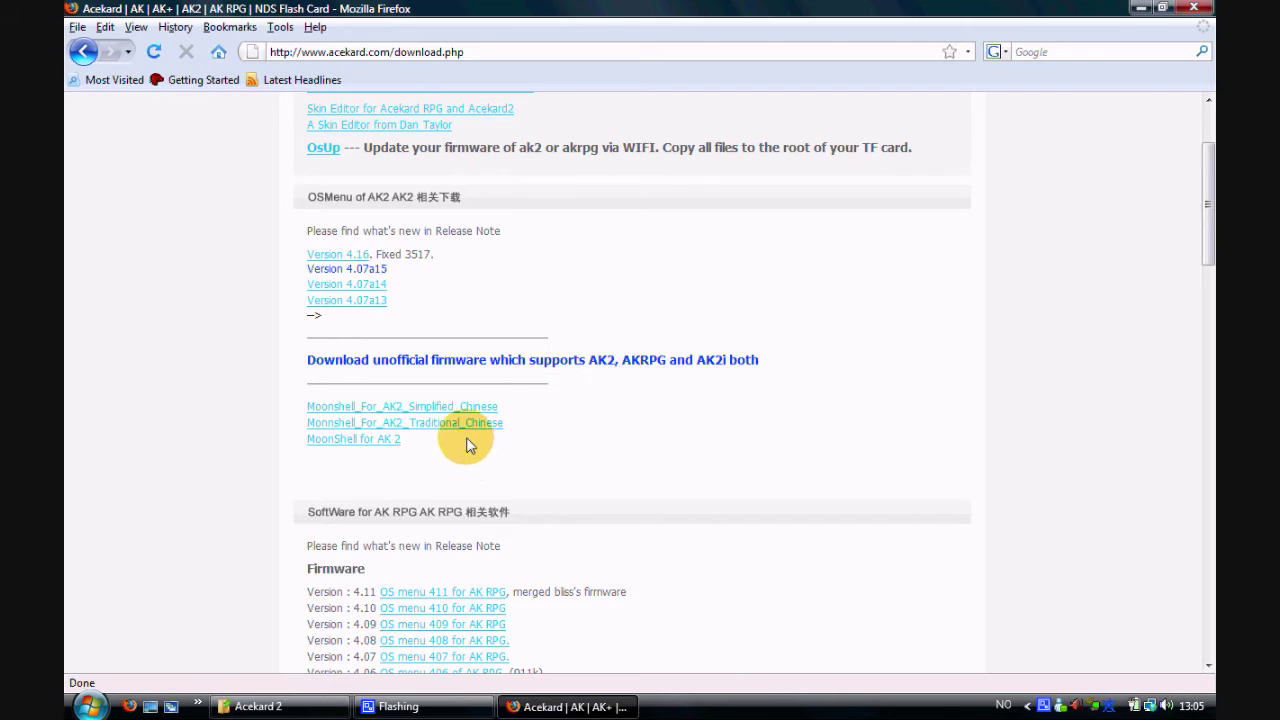
left_click(352, 440)
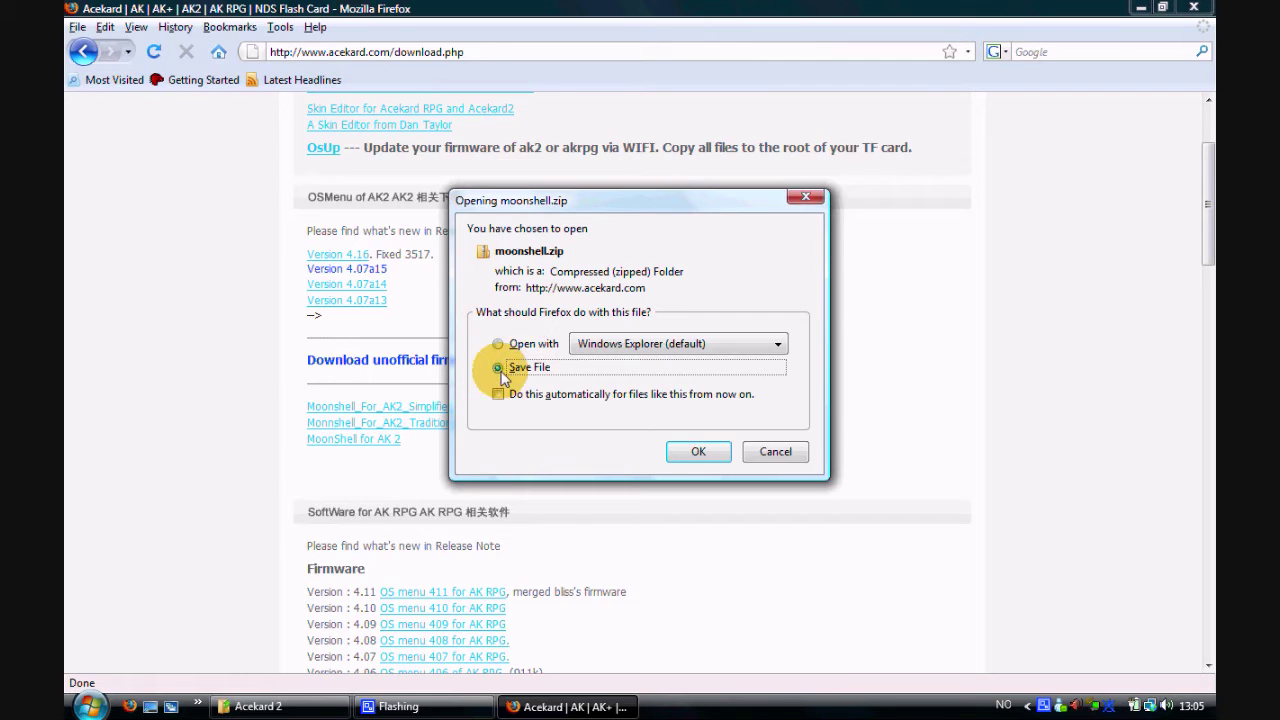
left_click(686, 452)
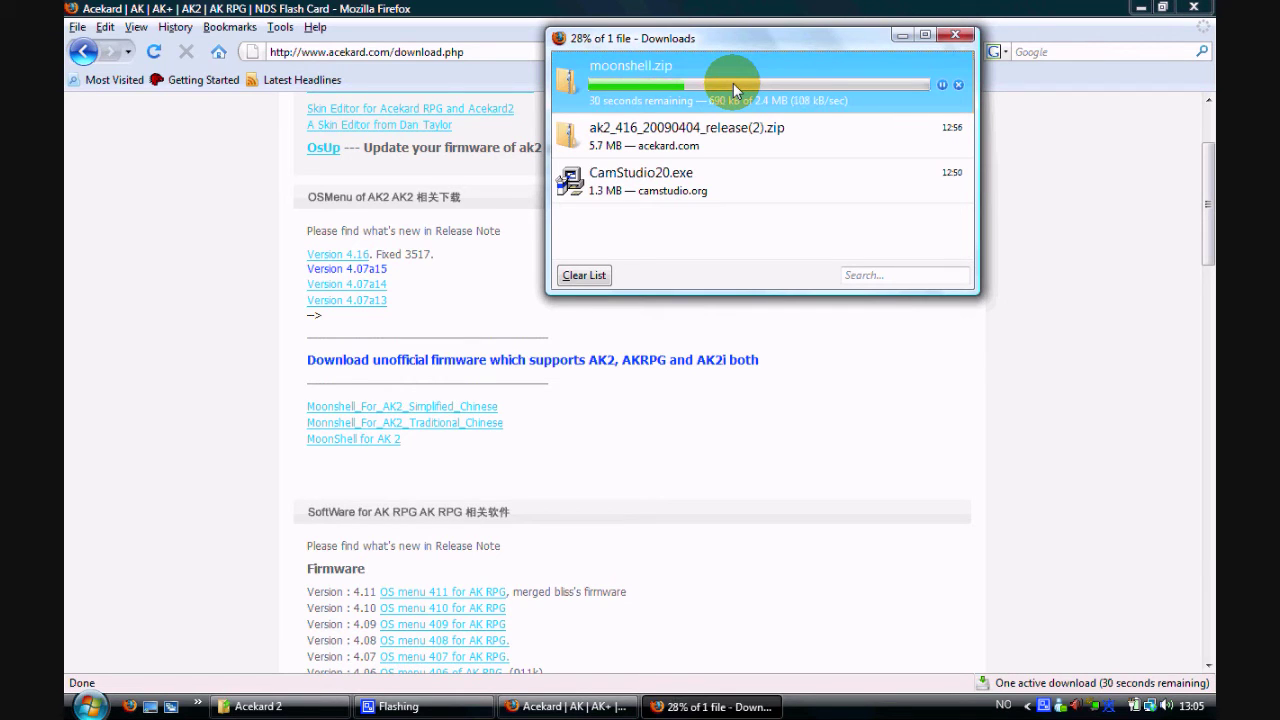
left_click(584, 275)
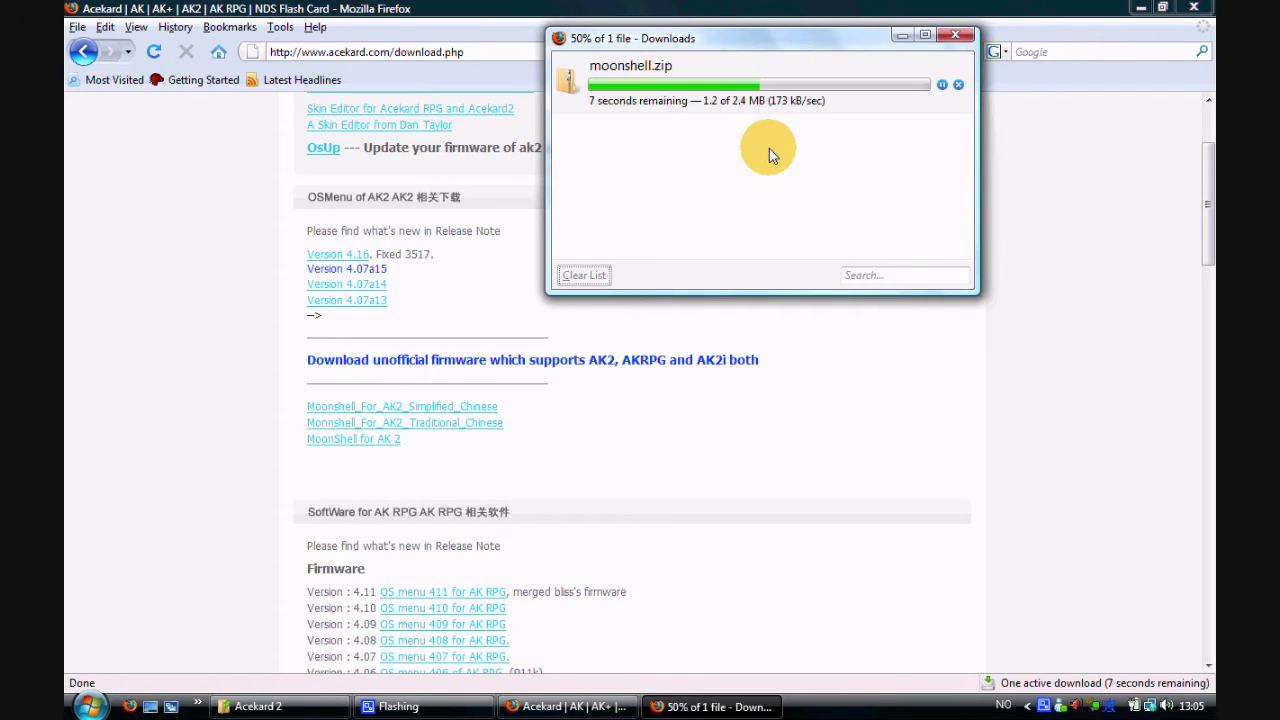
left_click(1140, 7)
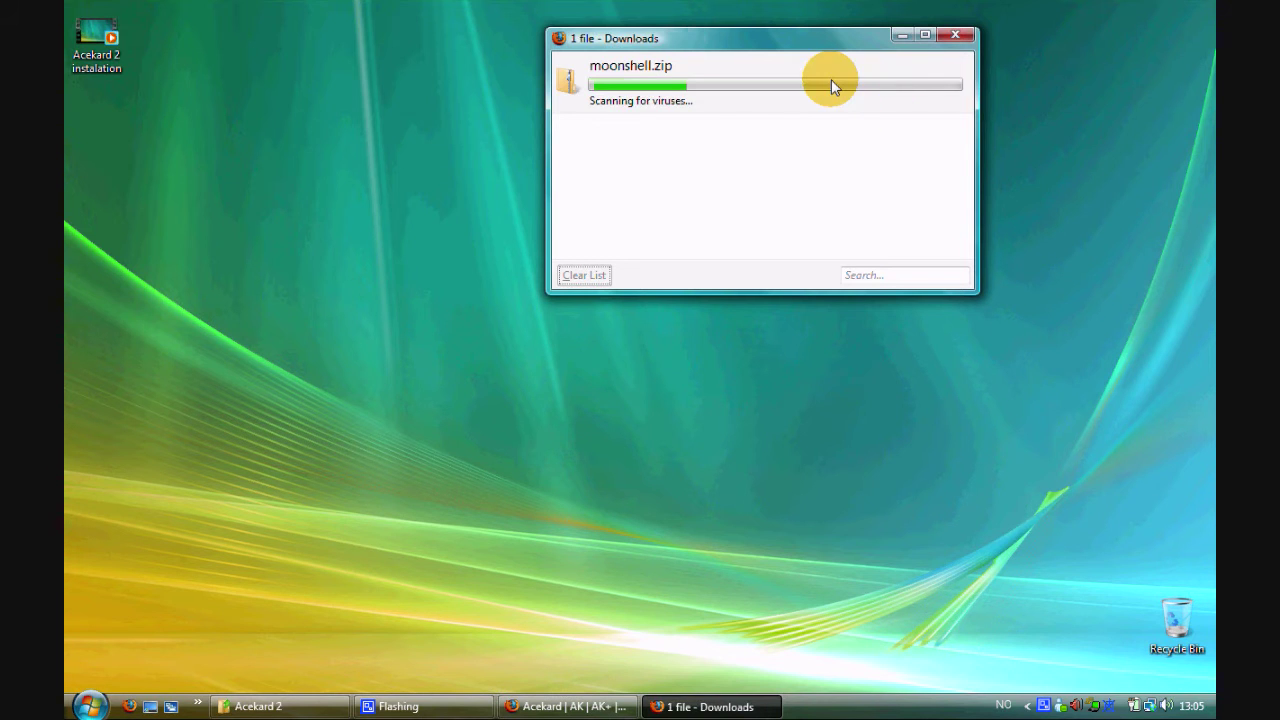
Step: Open the downloaded moonshell.zip and browse its moonshell folder
right_click(831, 79)
left_click(903, 108)
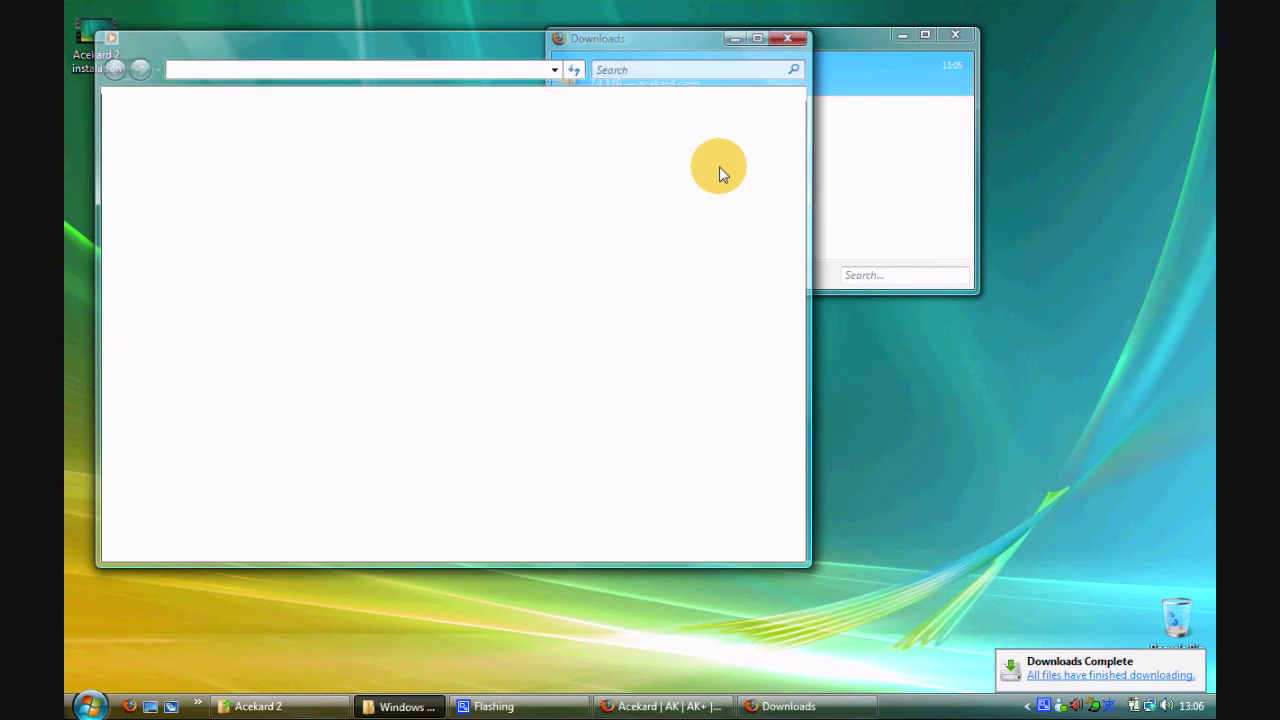
double_click(330, 196)
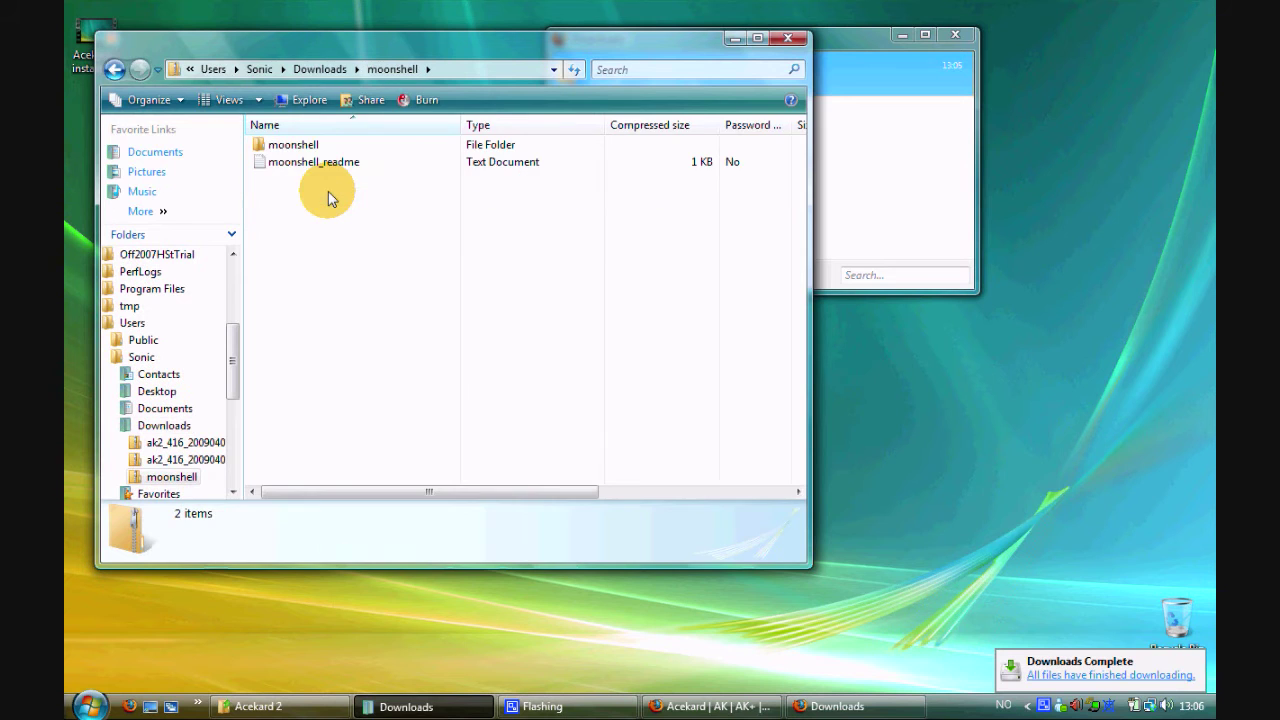
double_click(311, 148)
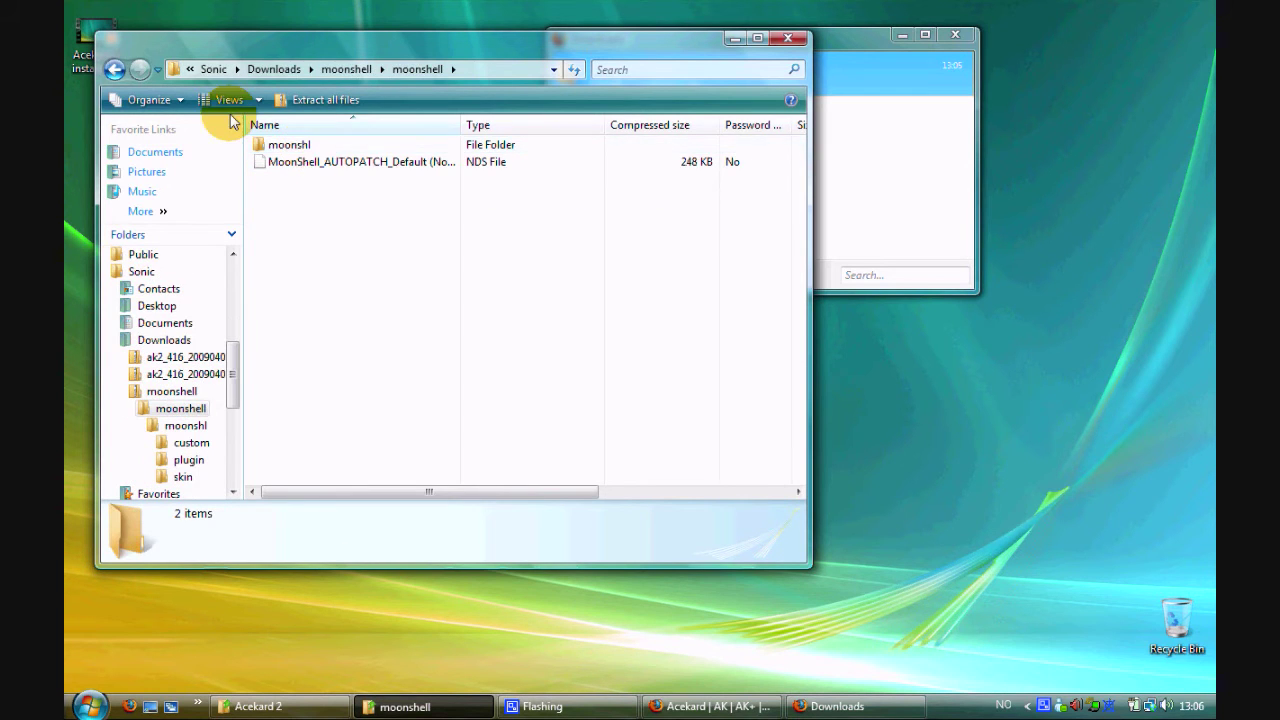
left_click(114, 69)
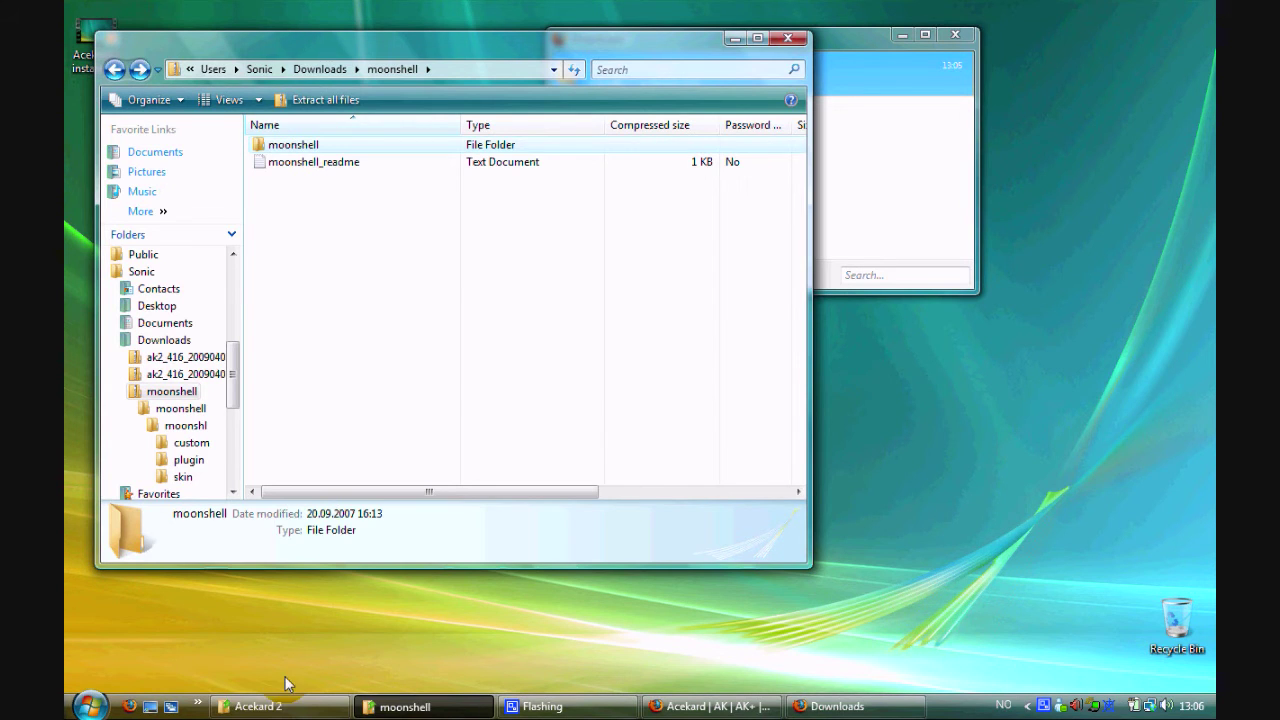
Step: Copy the archive's moonshell folder into Acekard 2, then close the archive window and downloads list
left_click(262, 706)
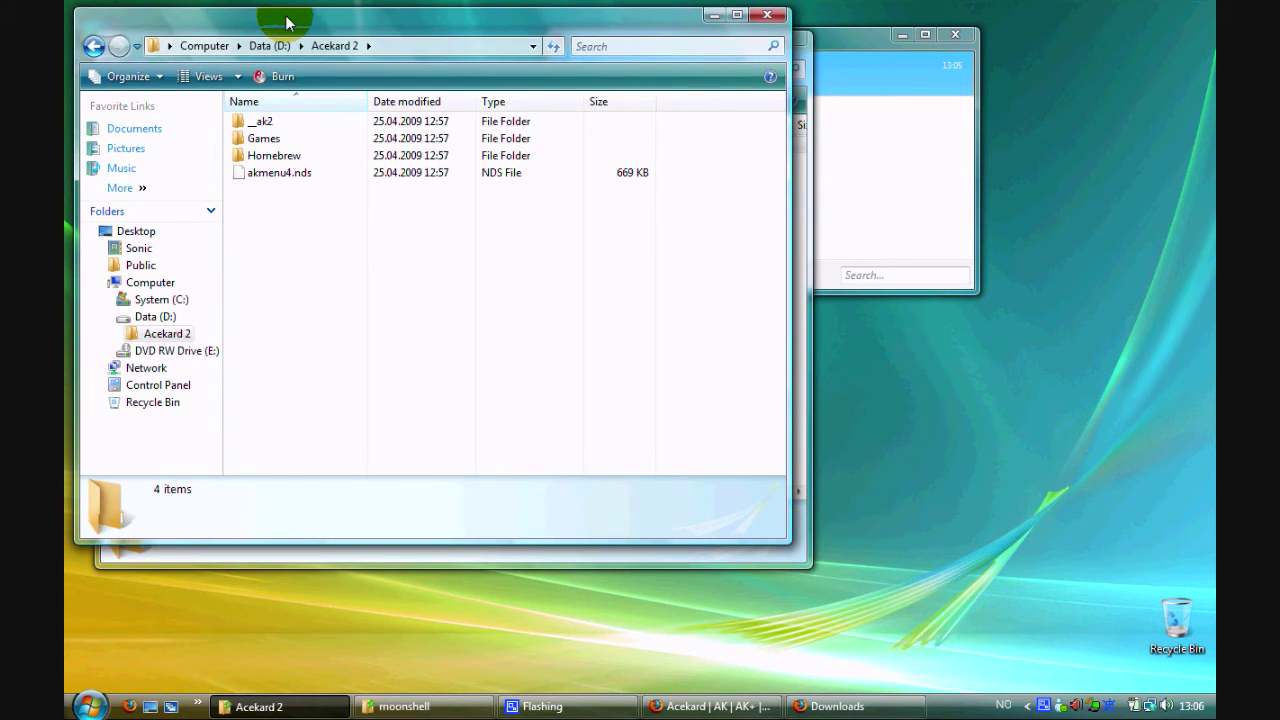
left_click_drag(284, 12, 707, 56)
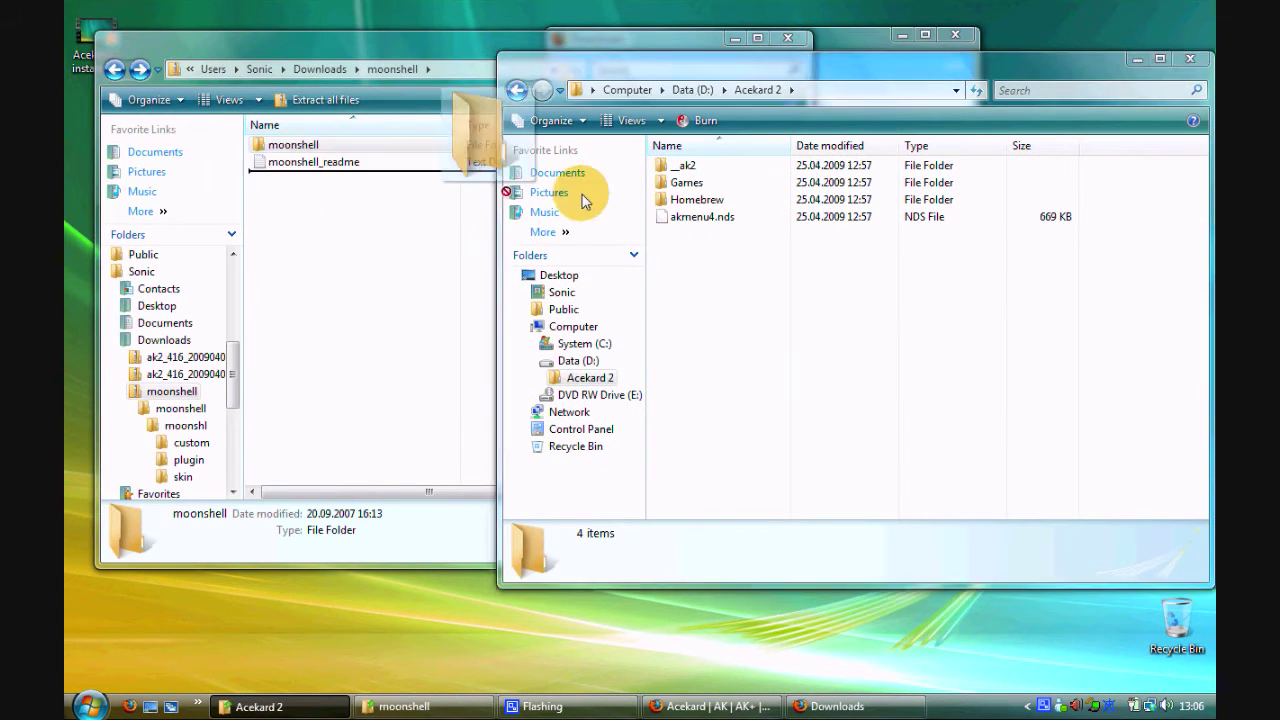
left_click_drag(320, 150, 765, 290)
left_click(676, 386)
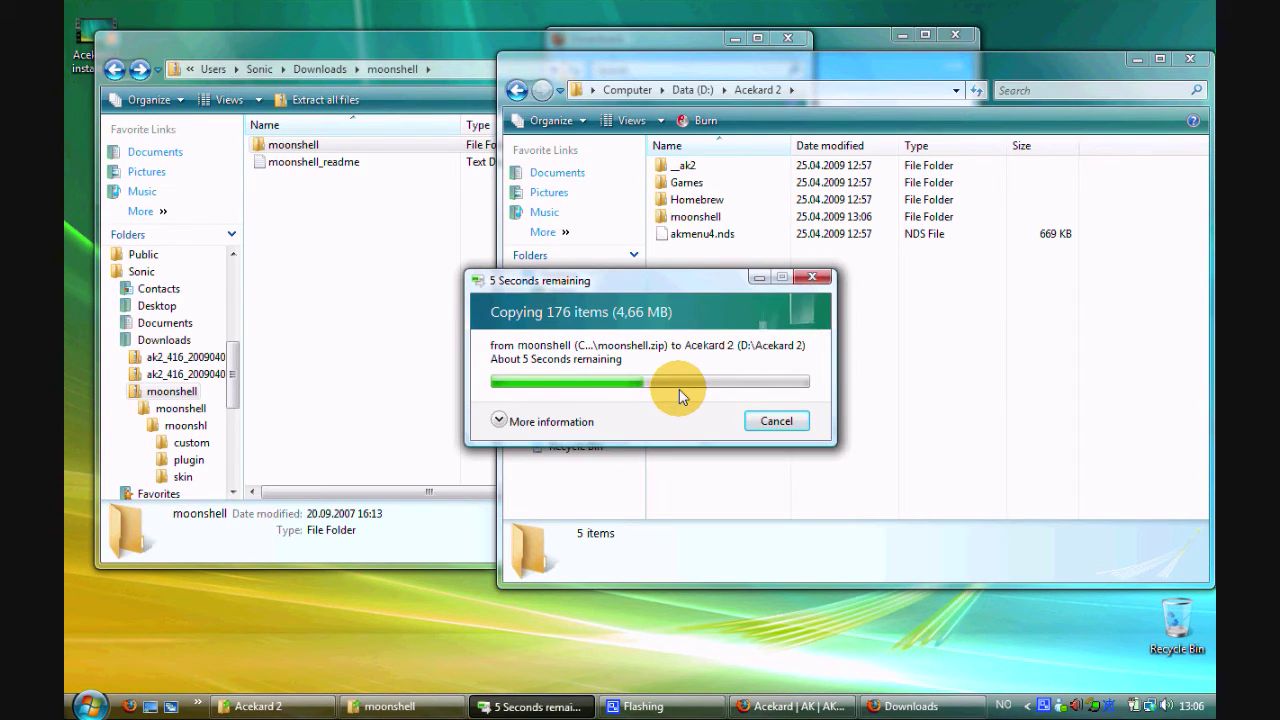
left_click(788, 38)
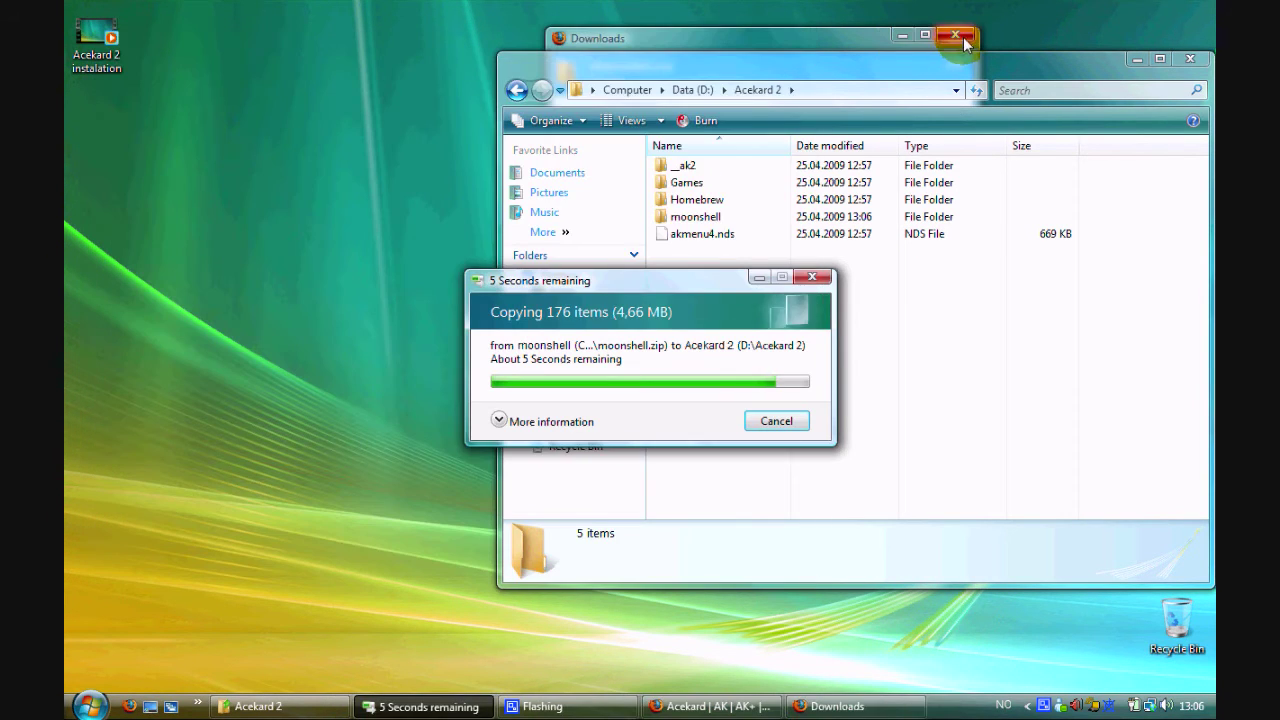
left_click(955, 34)
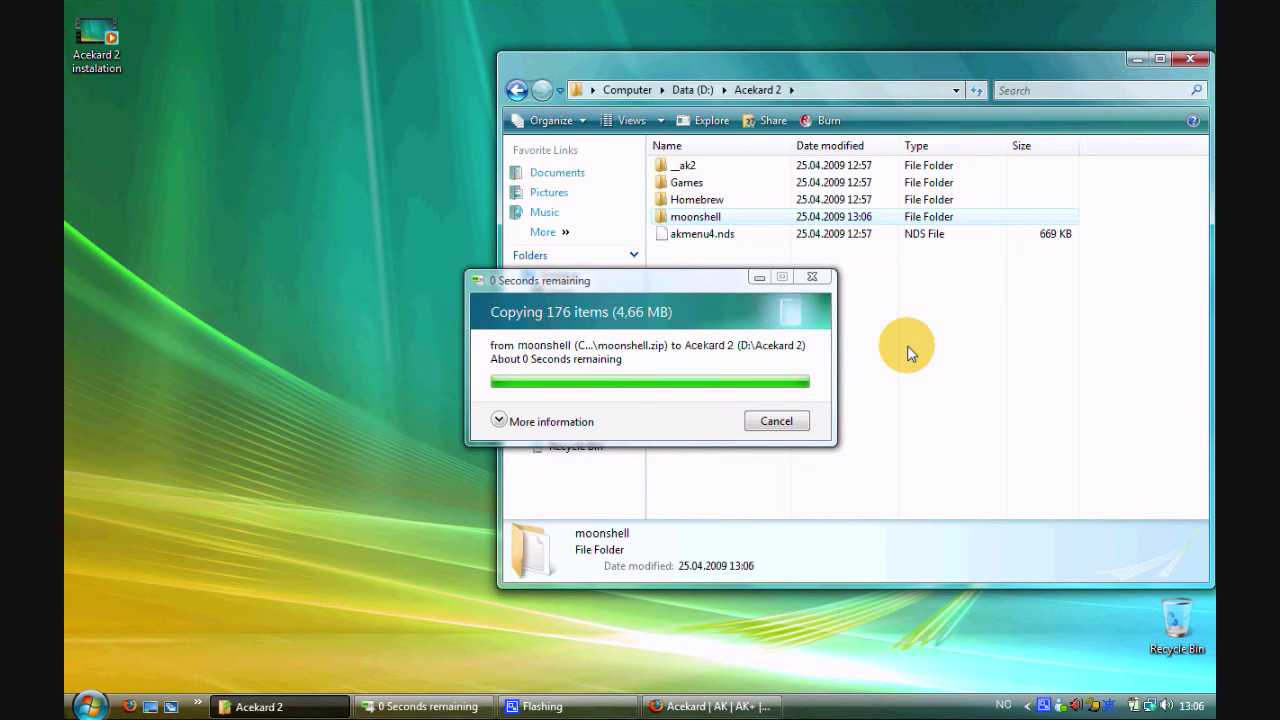
Step: Rename the copied folder to Moonshell and check it holds moonshl and the autopatch file
left_click(714, 218)
left_click(680, 216)
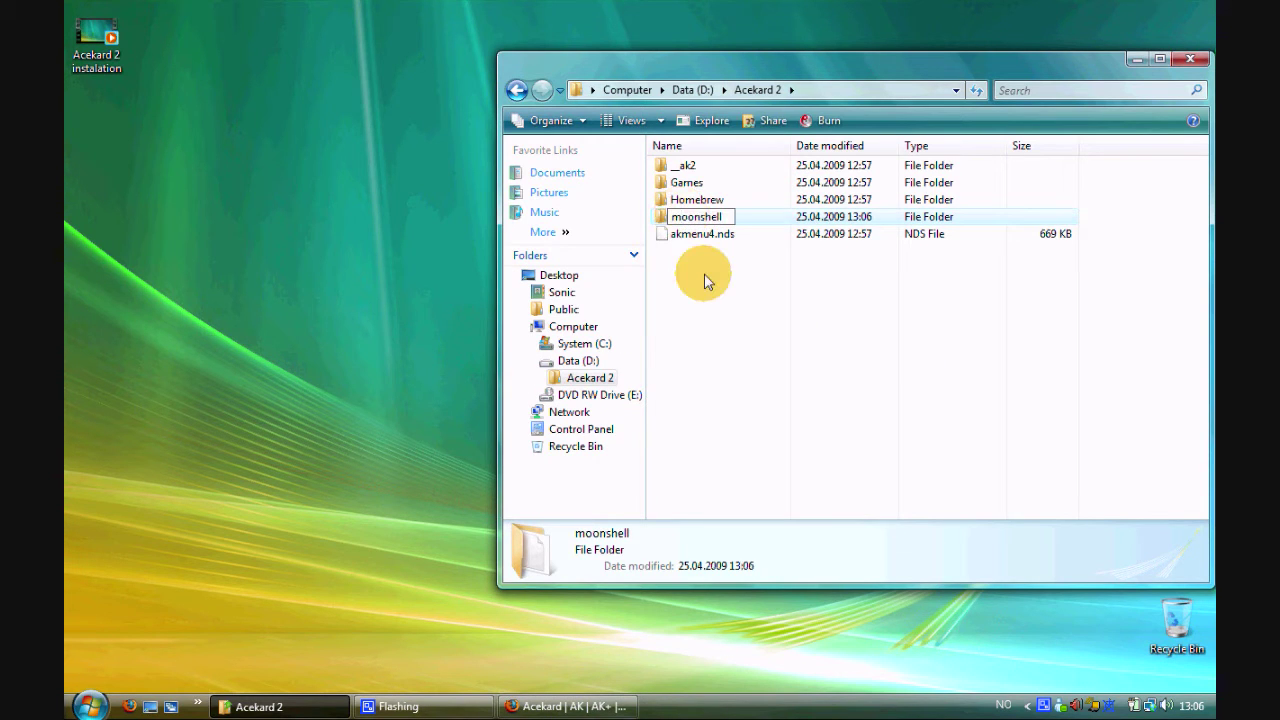
double_click(735, 219)
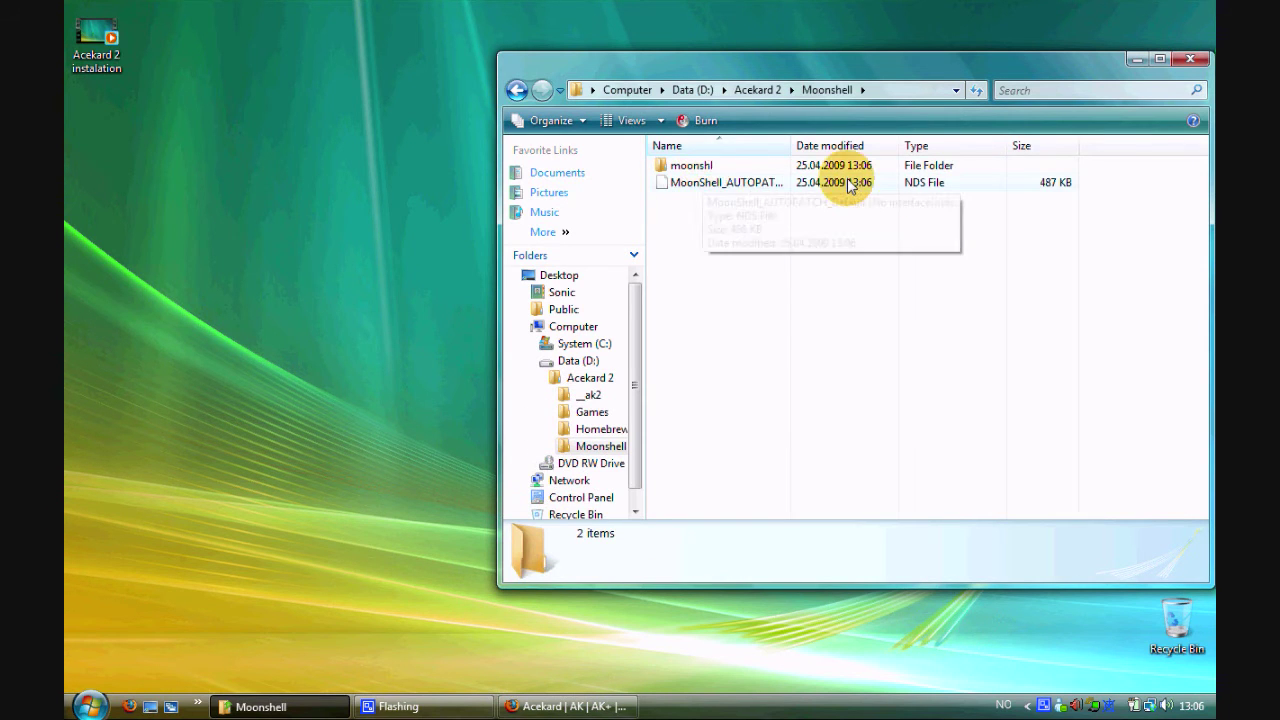
left_click(516, 90)
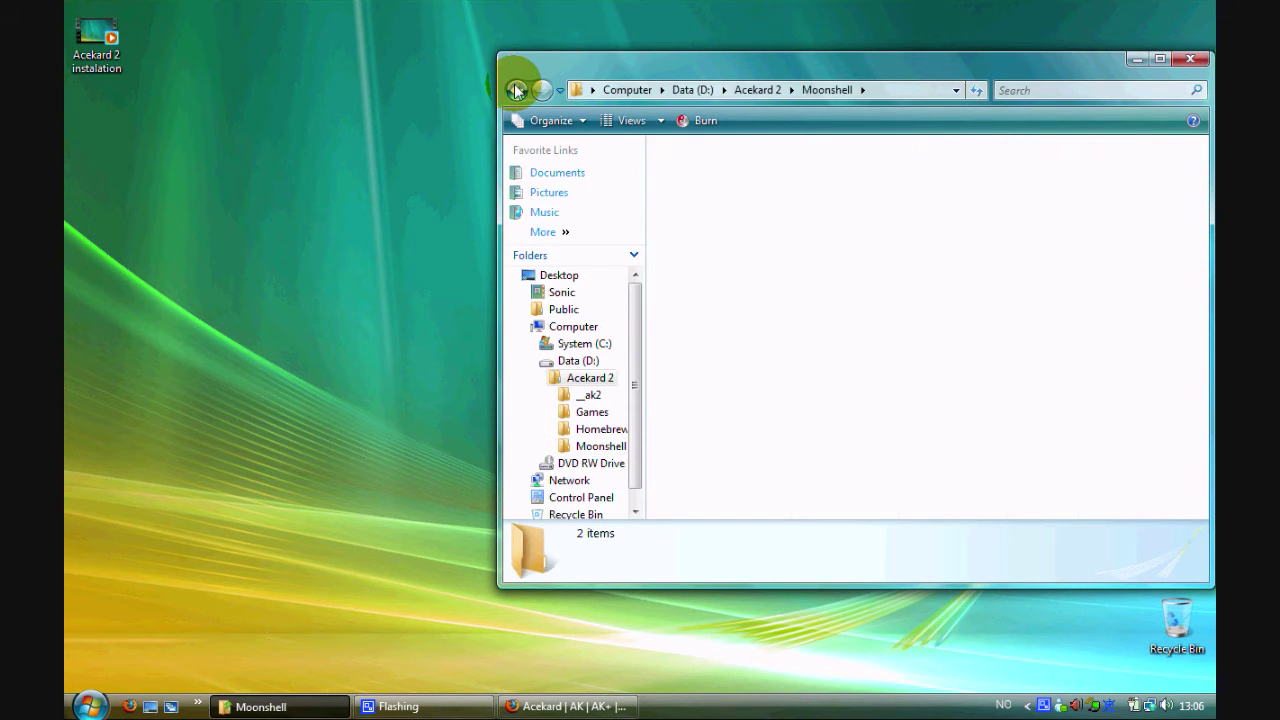
Step: Add empty Music and Movies folders to Acekard 2, then return to the DPG Converter page
right_click(757, 278)
mouse_move(875, 510)
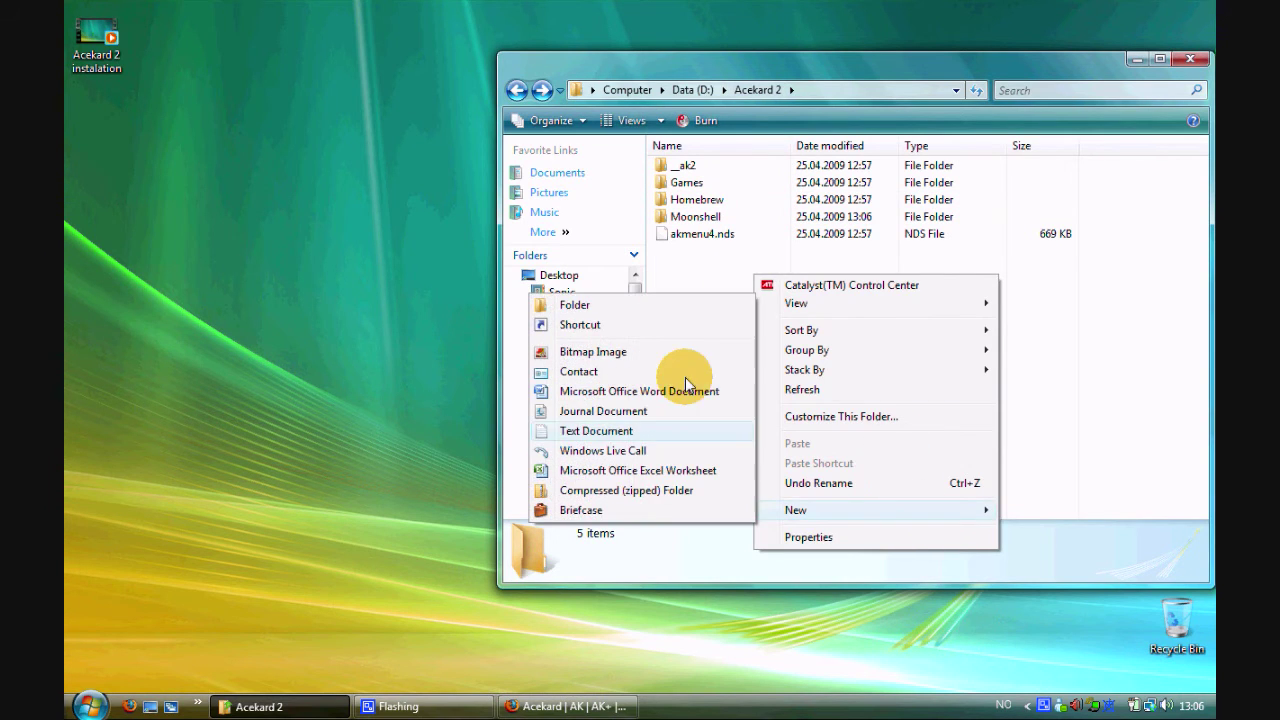
left_click(633, 304)
type("Musi")
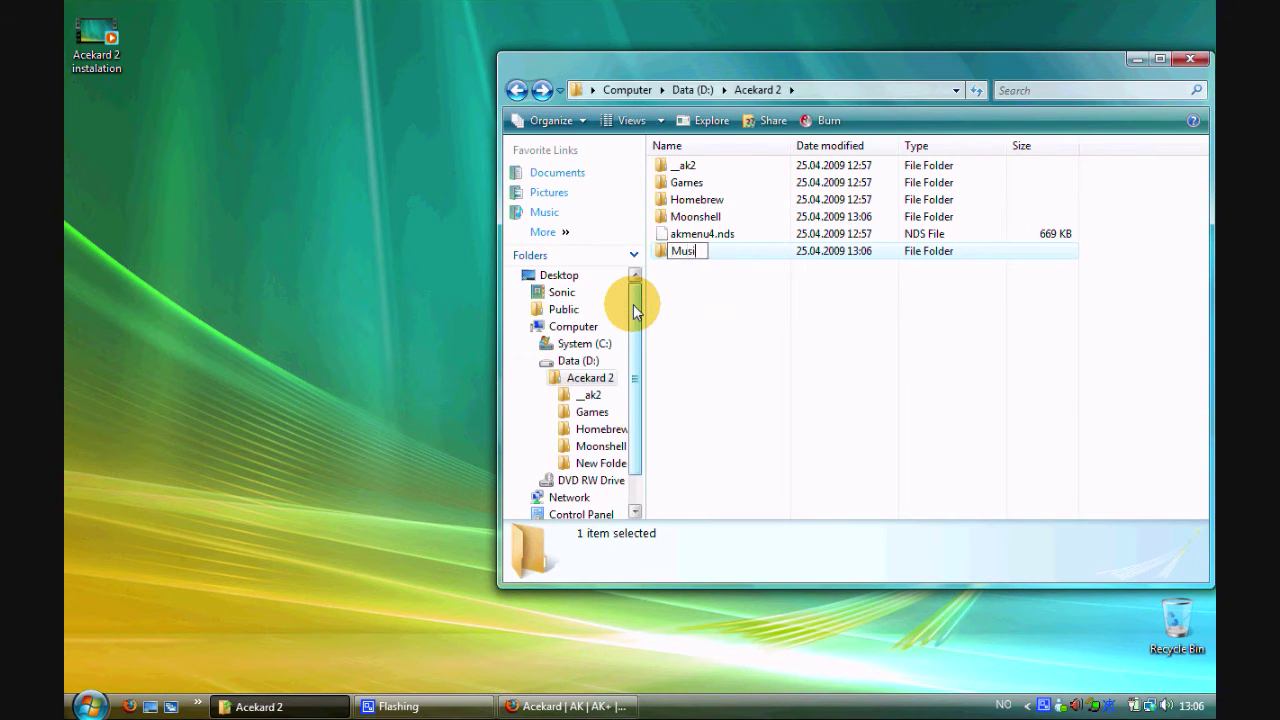
type("c")
key("Return")
right_click(771, 331)
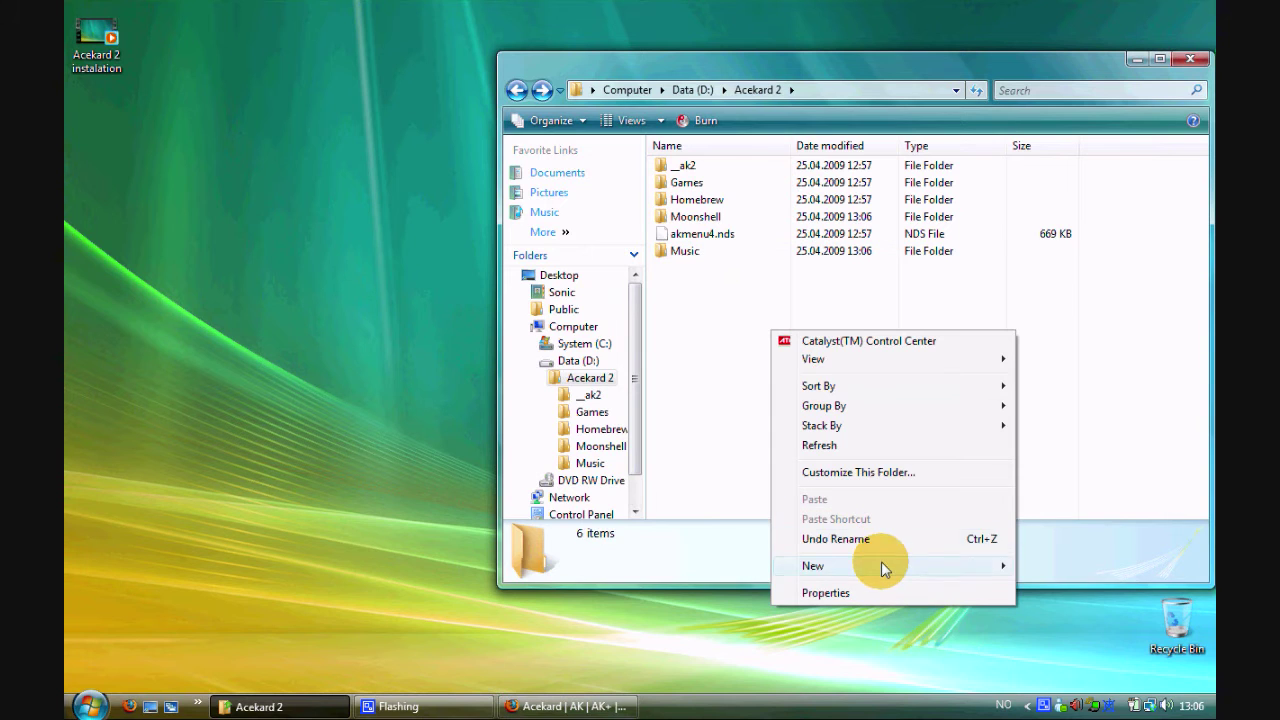
mouse_move(813, 566)
left_click(605, 360)
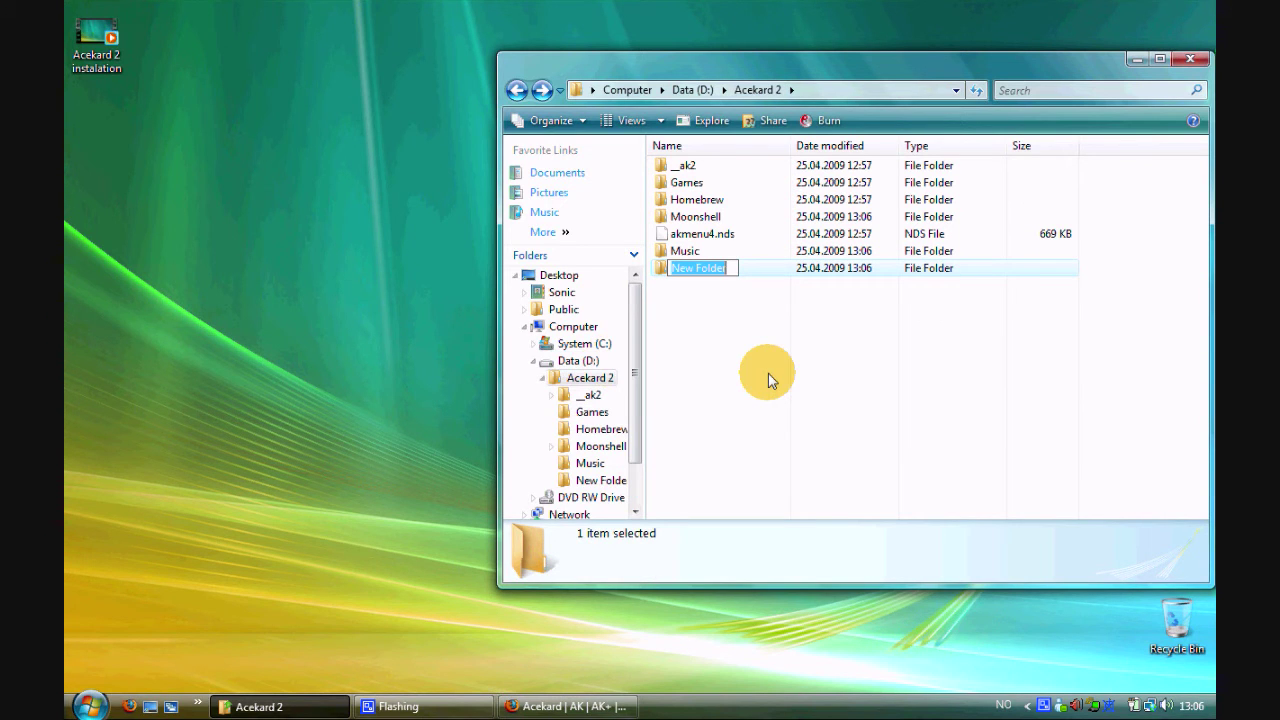
type("Mov")
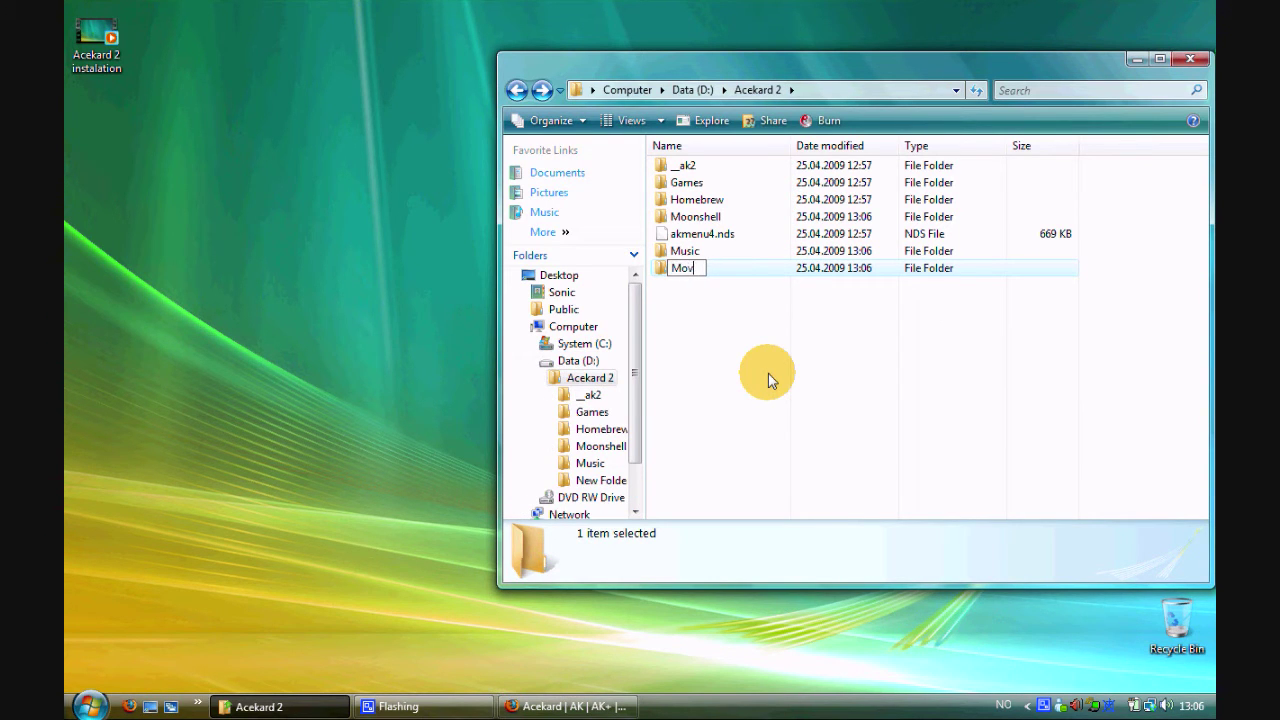
type("ies")
key("Return")
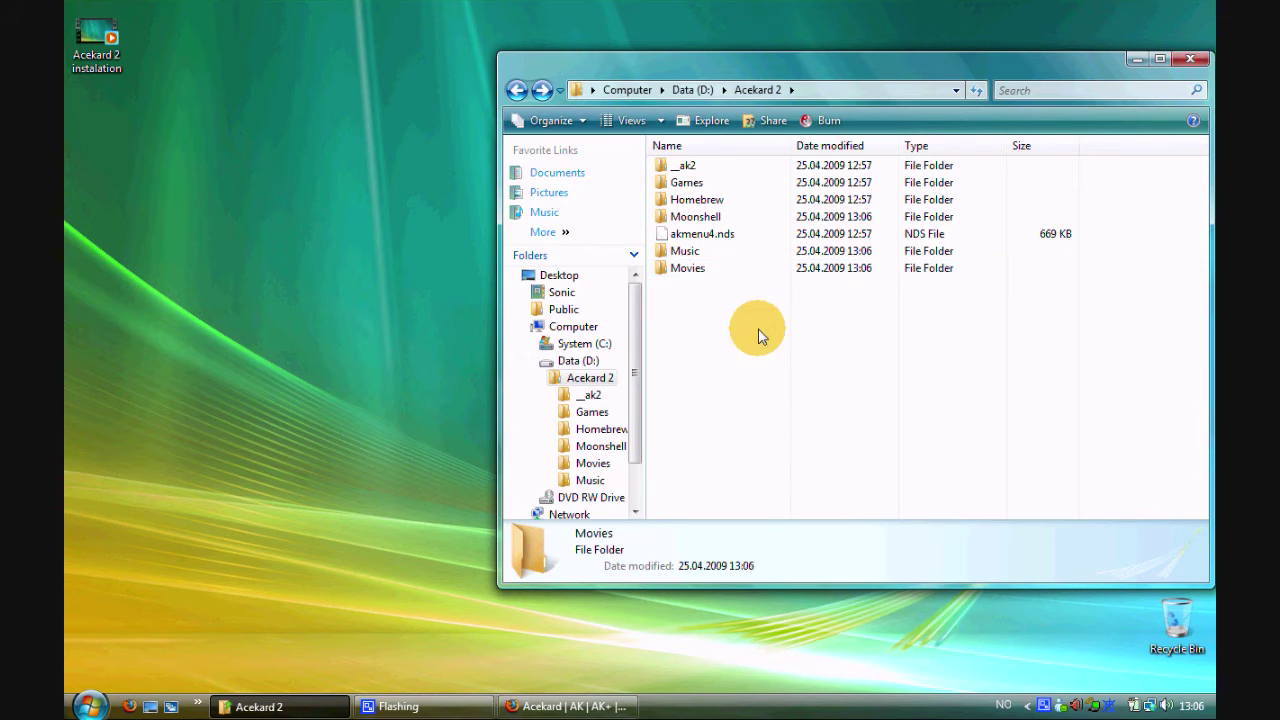
left_click(758, 329)
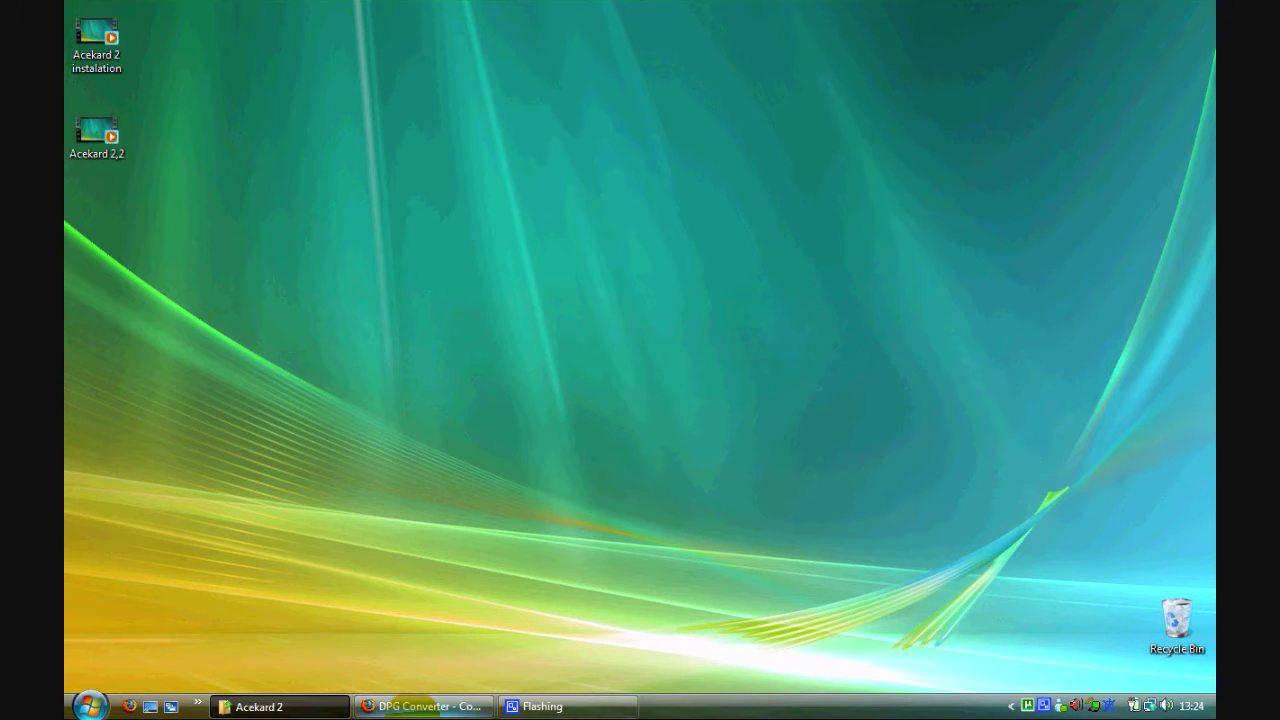
left_click(418, 712)
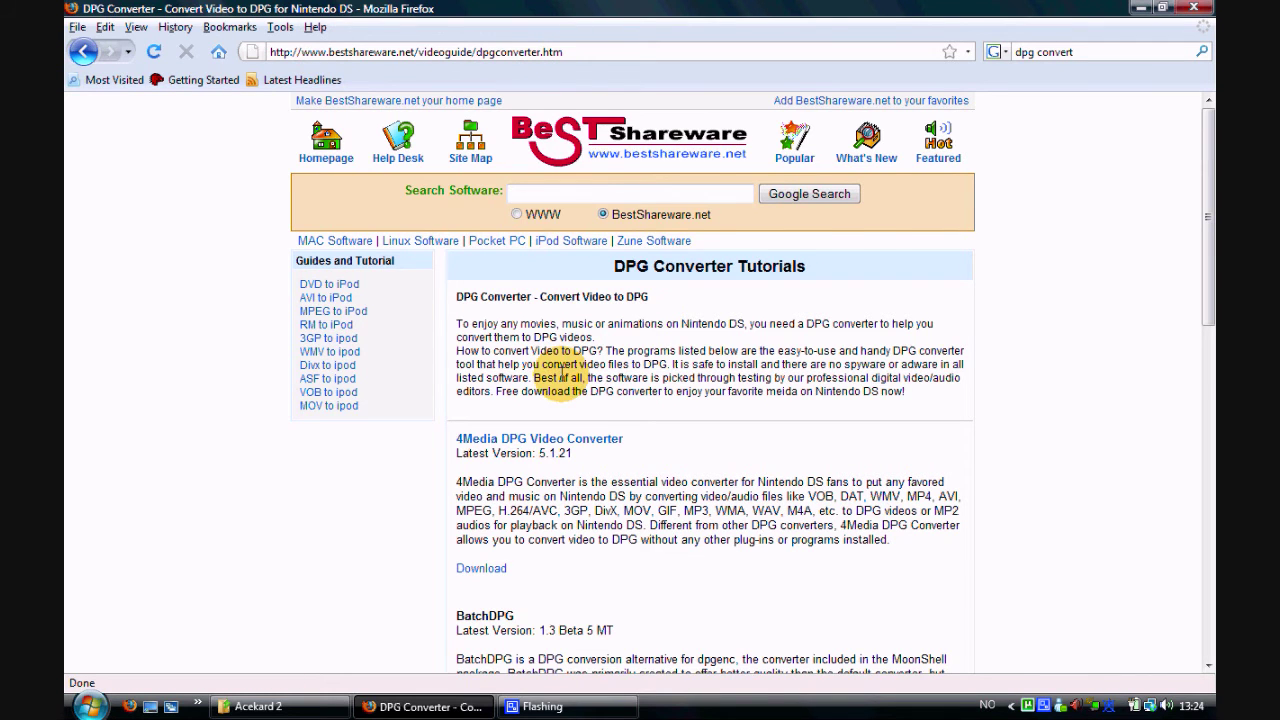
Step: Save the BatchDPG archive to disk and clear finished downloads from Firefox's list
scroll(550, 380, "down", 3)
scroll(510, 430, "down", 1)
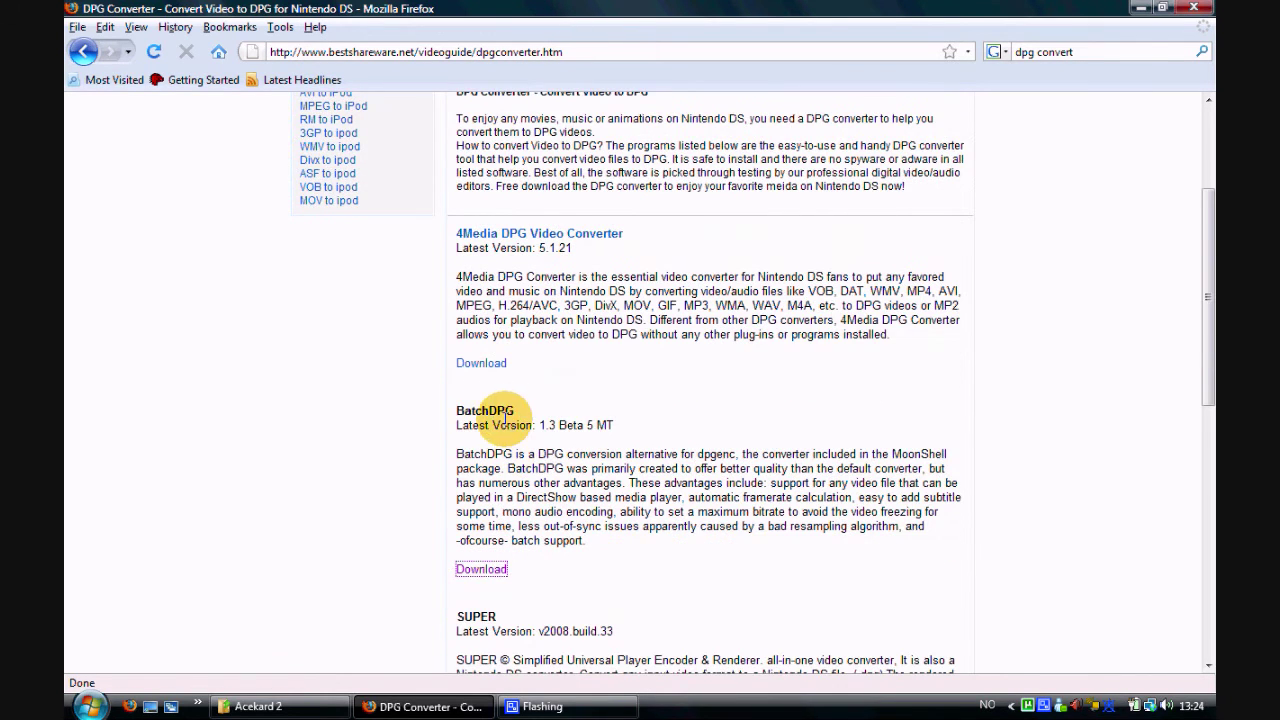
scroll(505, 418, "down", 2)
left_click(484, 472)
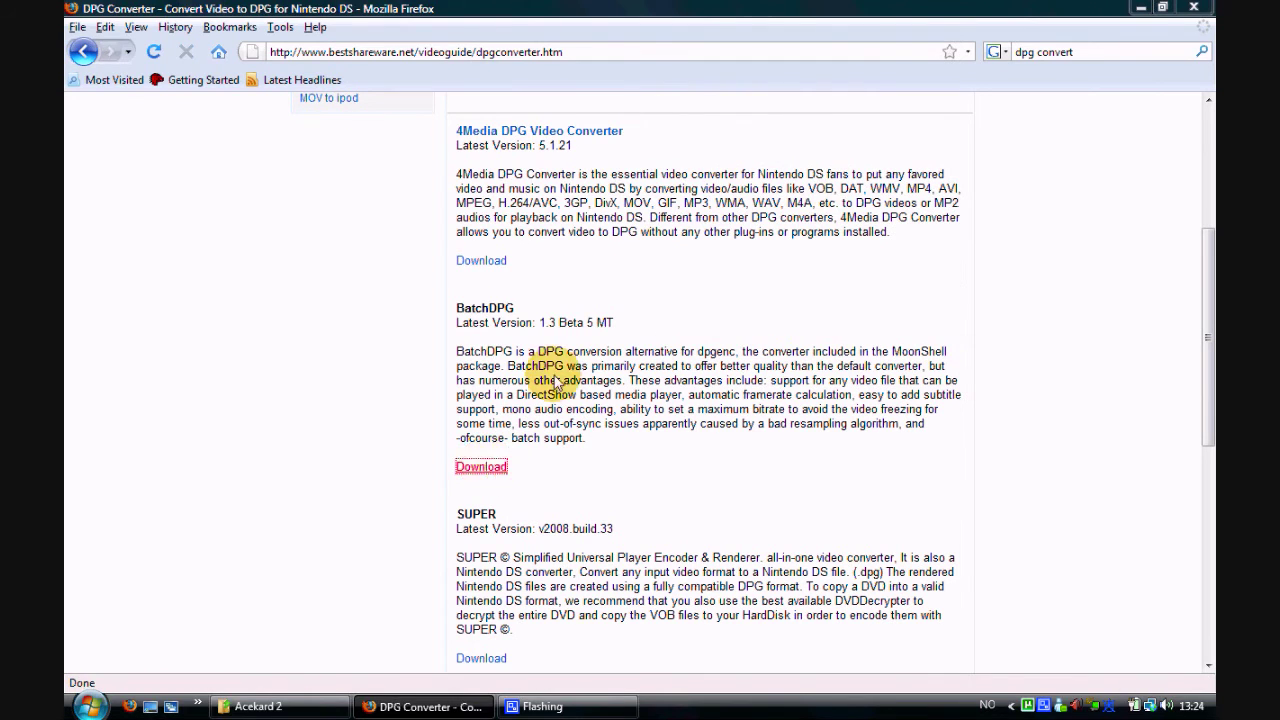
left_click(698, 452)
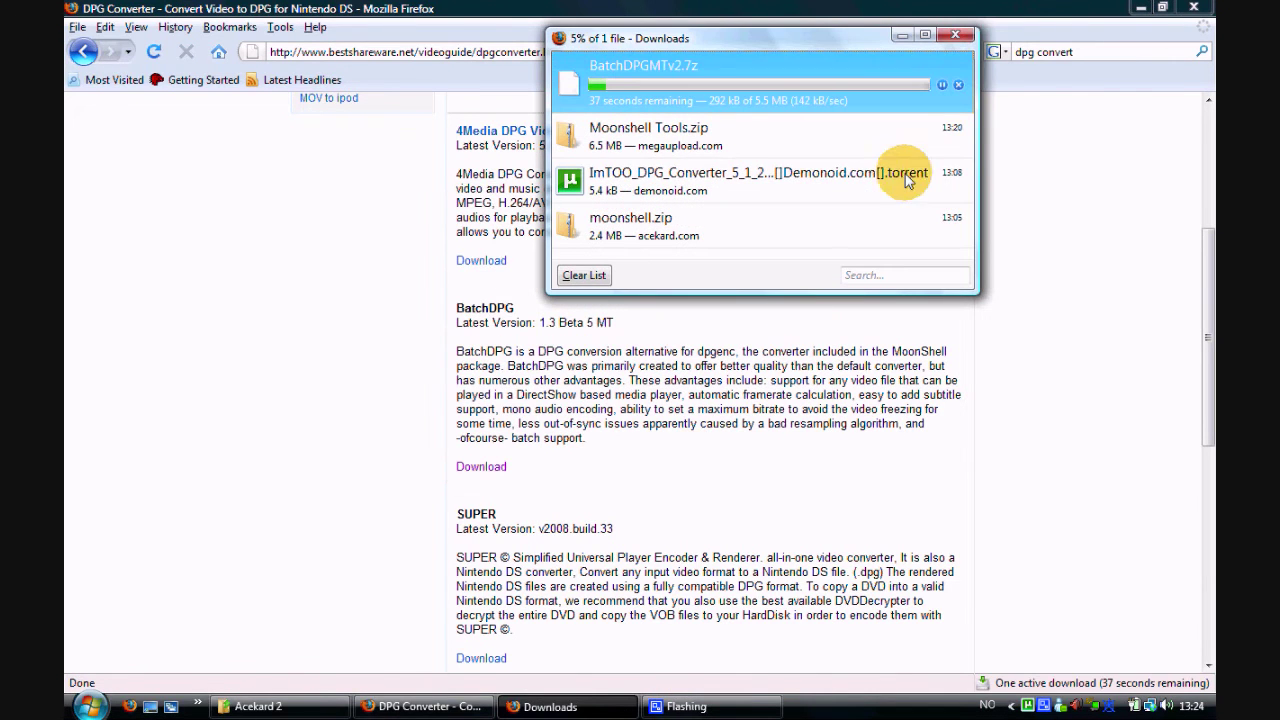
left_click(1136, 8)
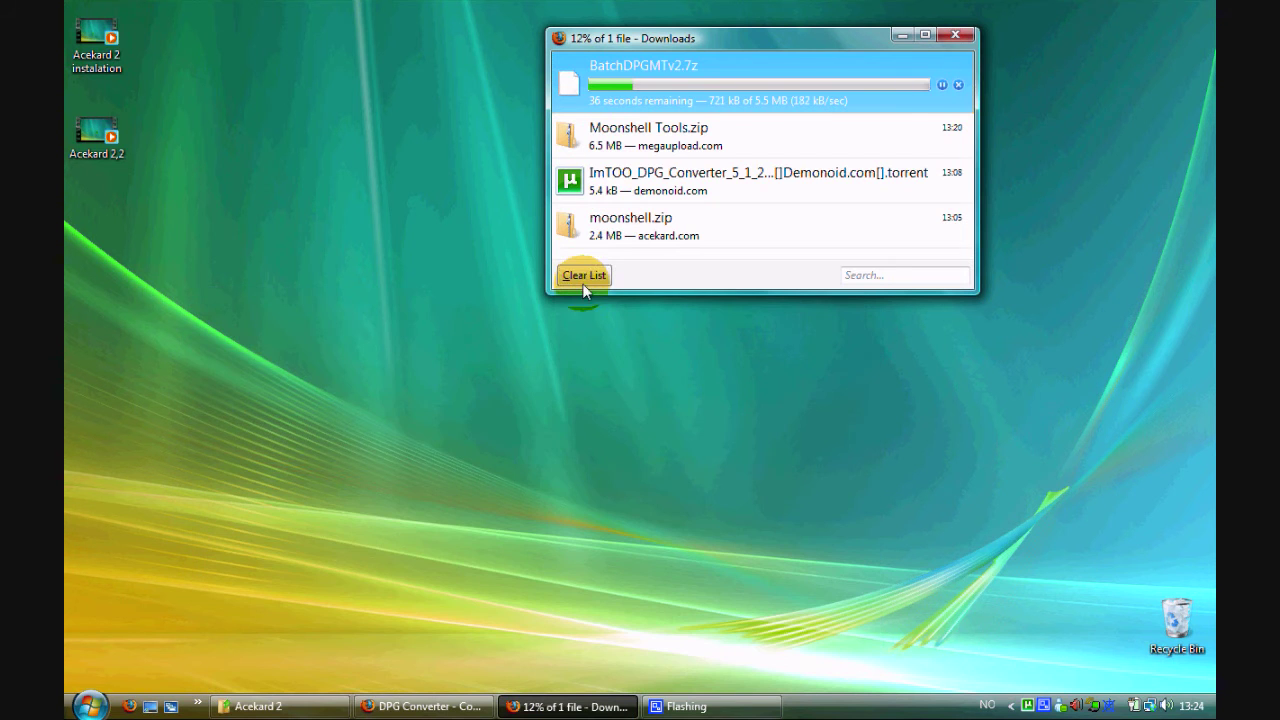
left_click(584, 276)
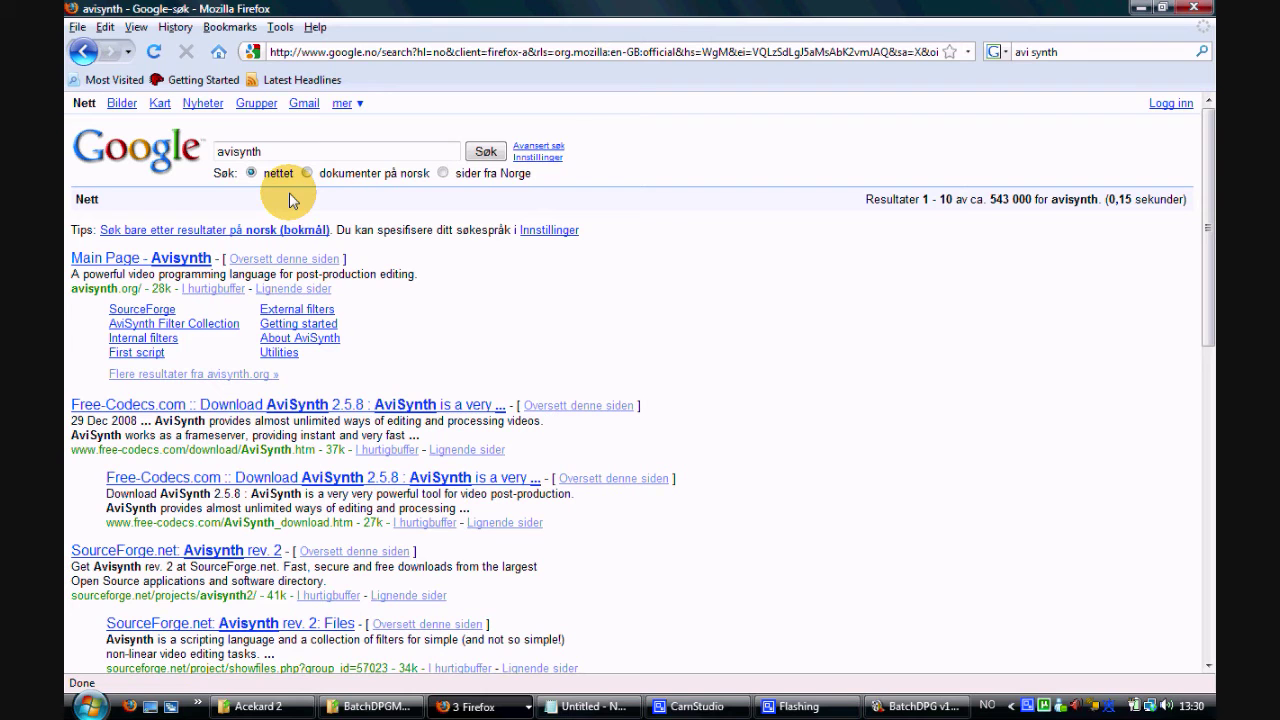
Step: Look over the official AviSynth main page, then return to the avisynth search results
left_click(129, 261)
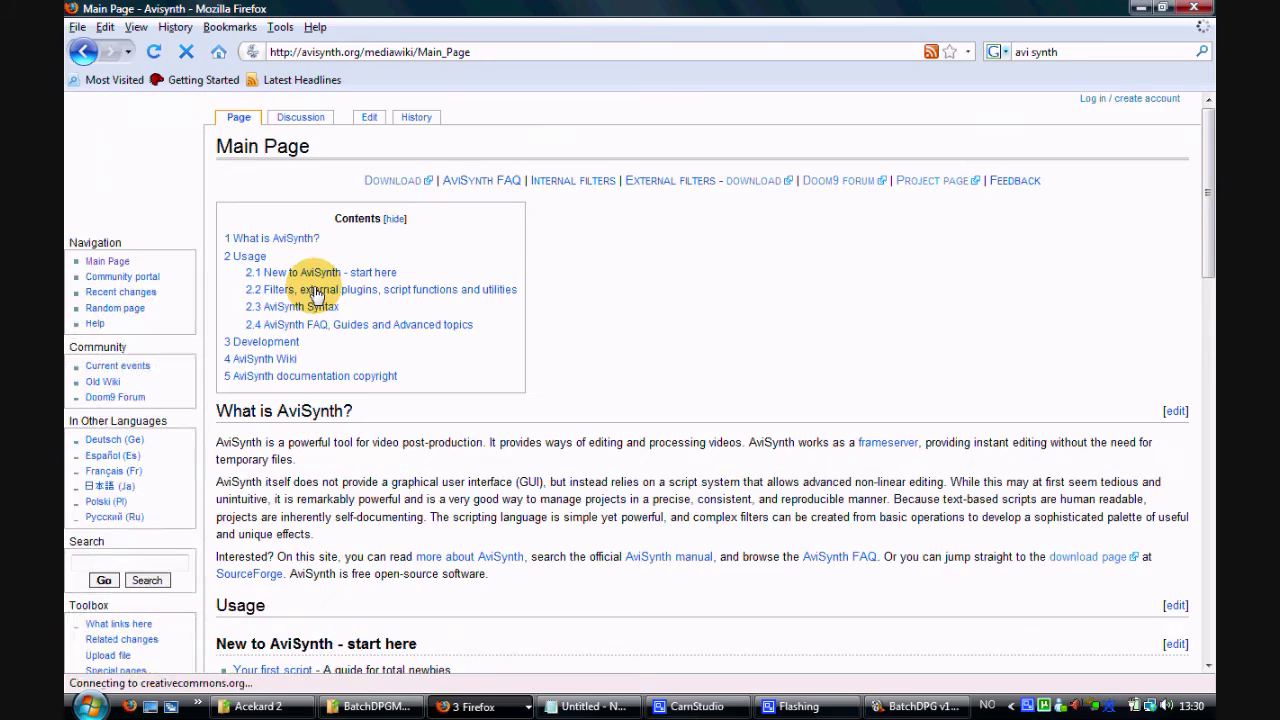
scroll(415, 350, "down", 2)
scroll(408, 346, "down", 1)
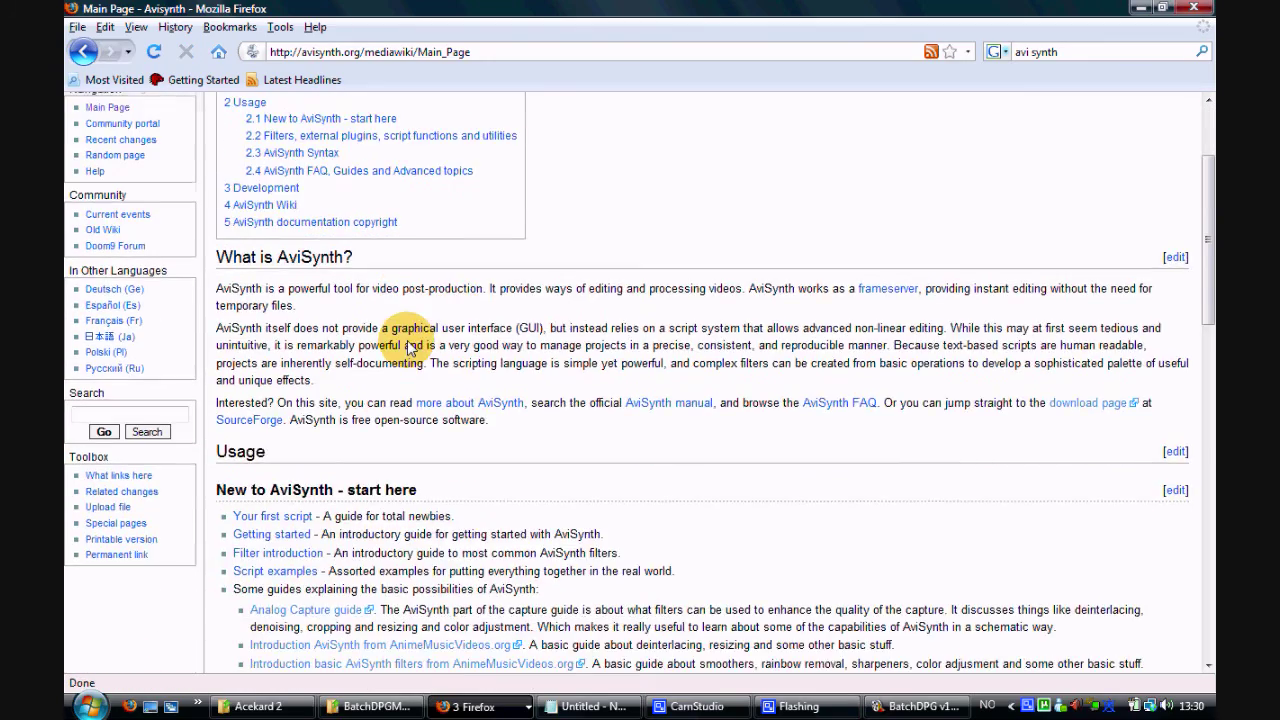
scroll(409, 345, "down", 4)
scroll(410, 345, "down", 5)
scroll(411, 344, "down", 2)
left_click(84, 51)
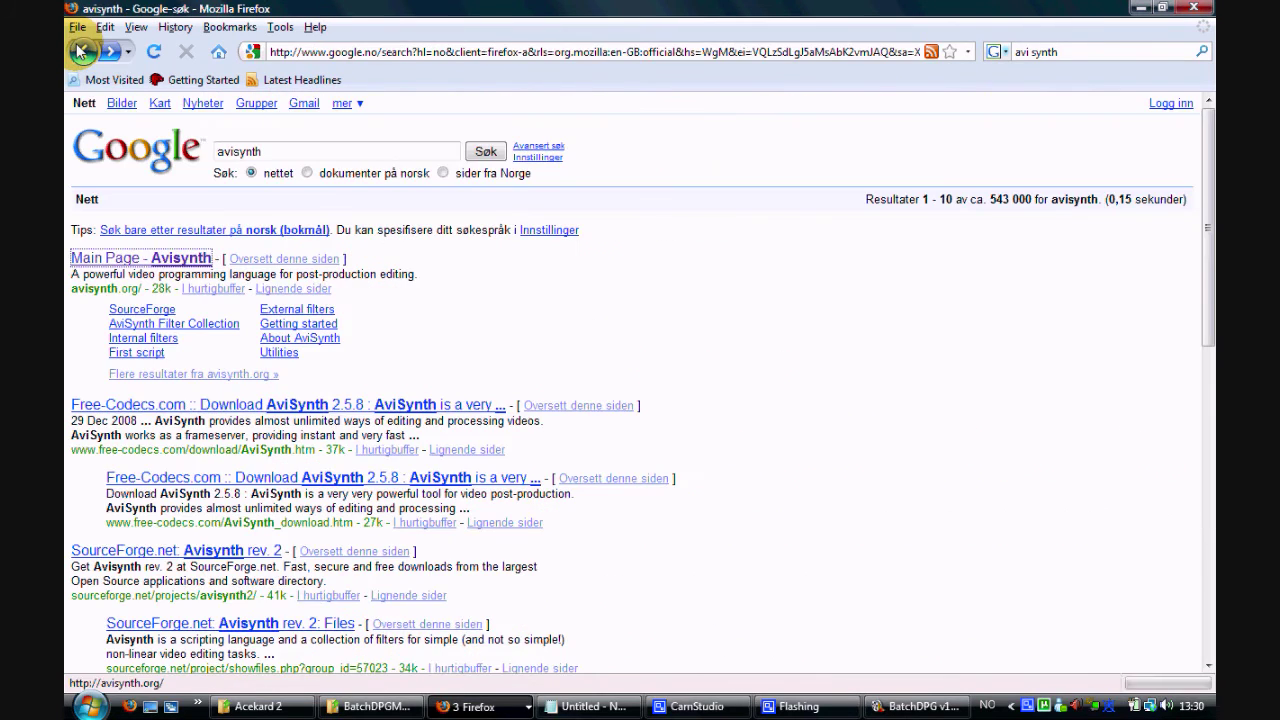
Step: Save AviSynth 2.5.8 as Avisynth-258.zip from Free-Codecs.com, then close the browser window
scroll(160, 300, "down", 2)
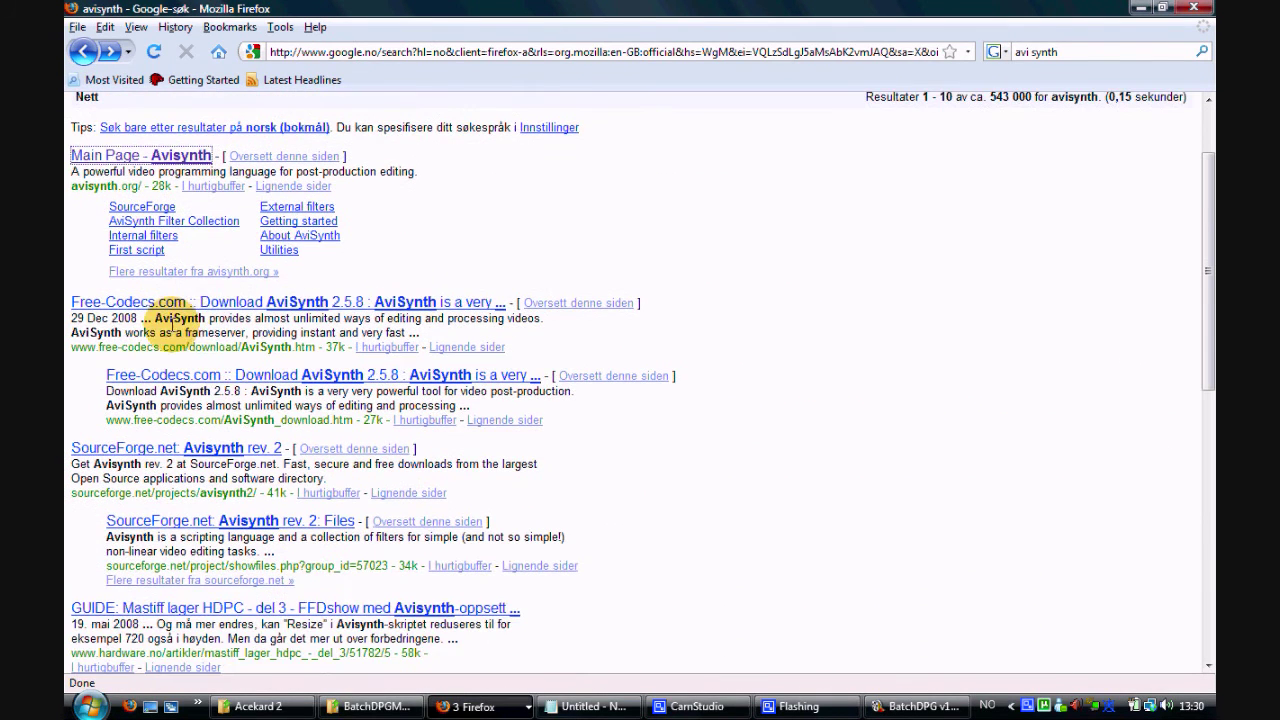
left_click(355, 303)
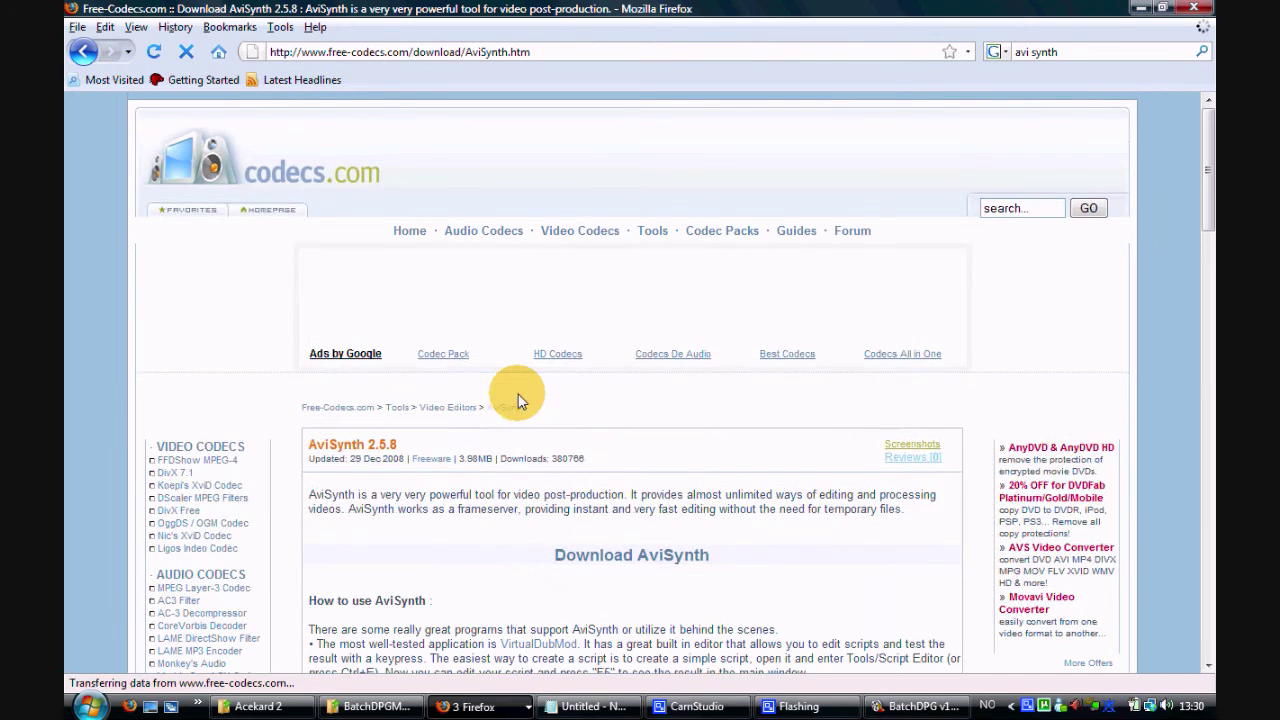
scroll(514, 391, "down", 2)
left_click(610, 458)
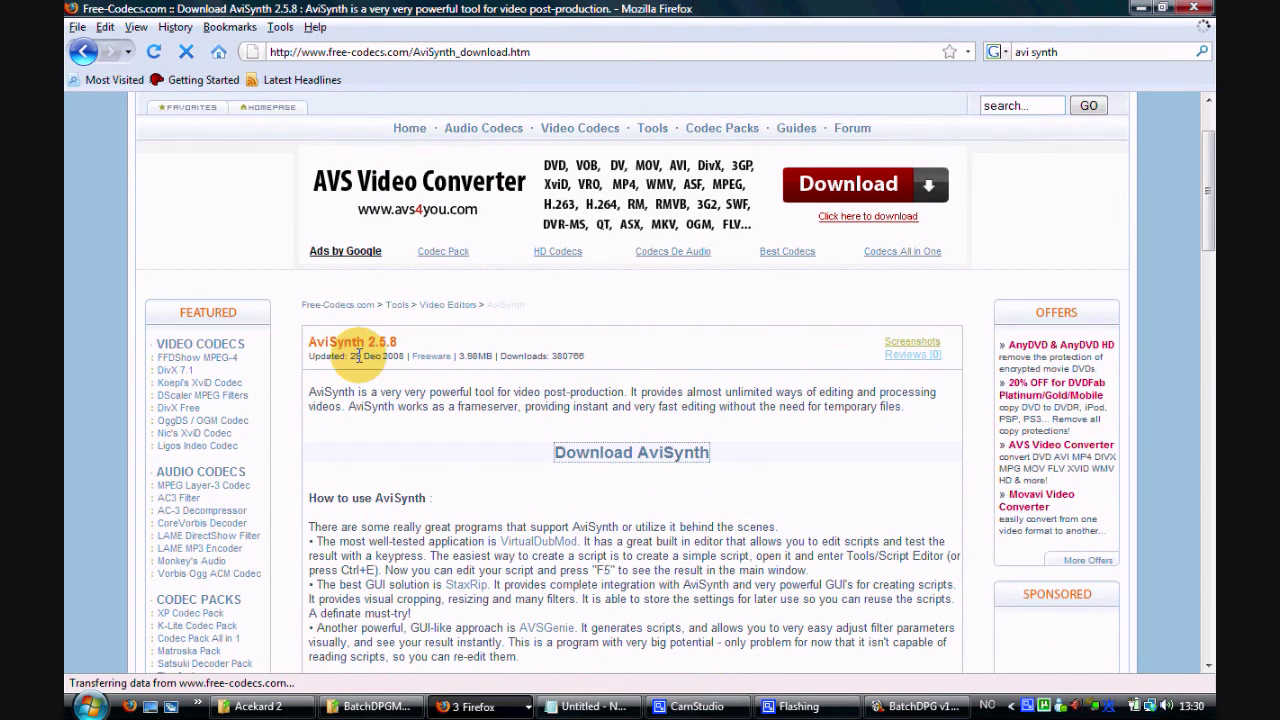
scroll(520, 420, "down", 2)
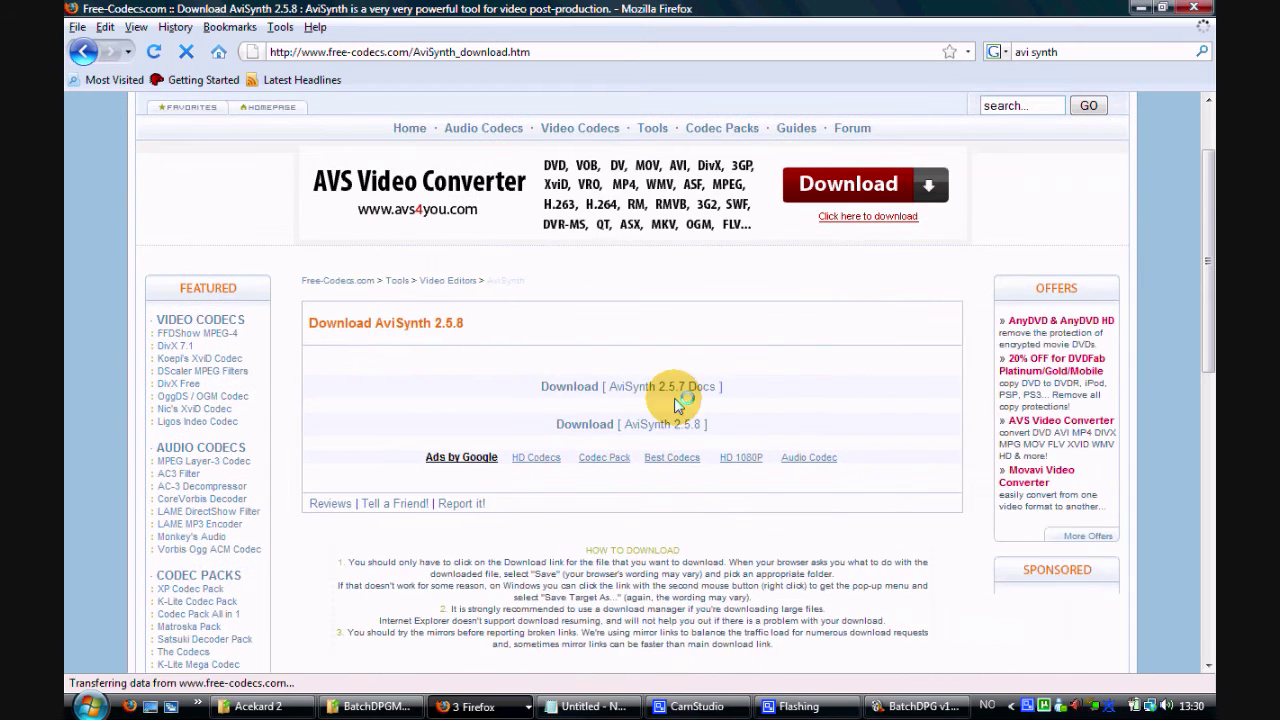
left_click(585, 426)
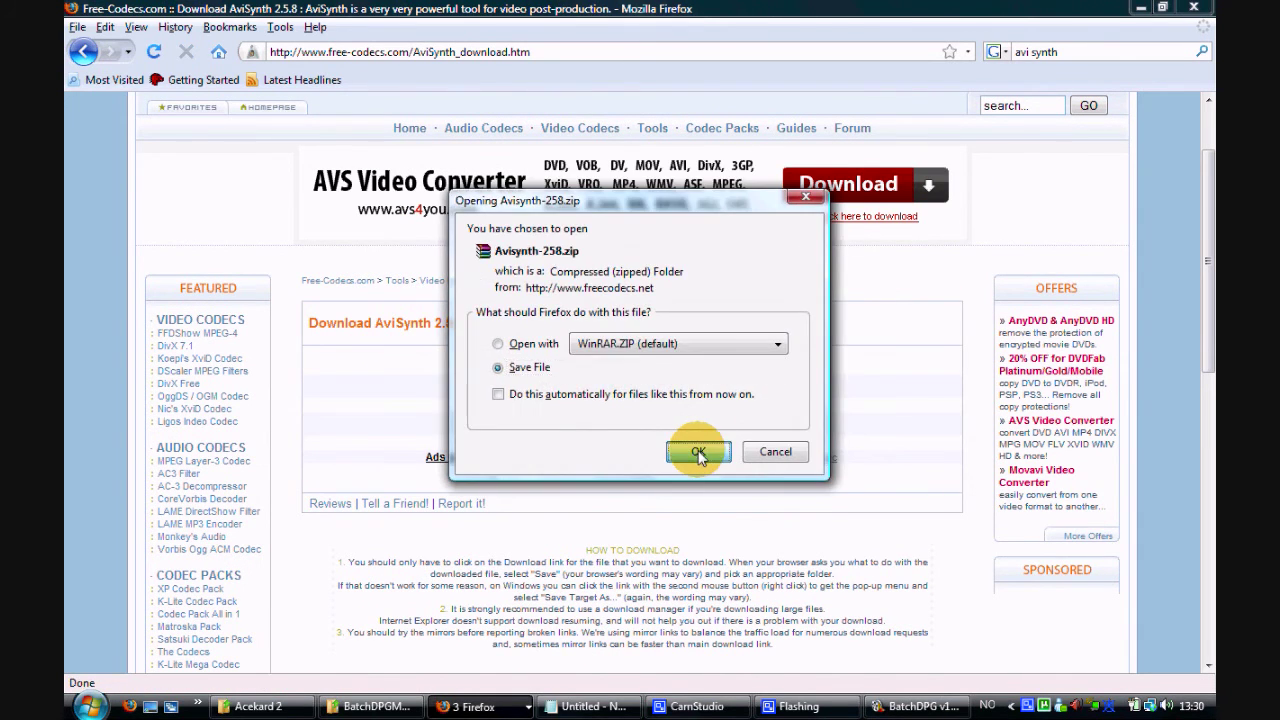
left_click(701, 451)
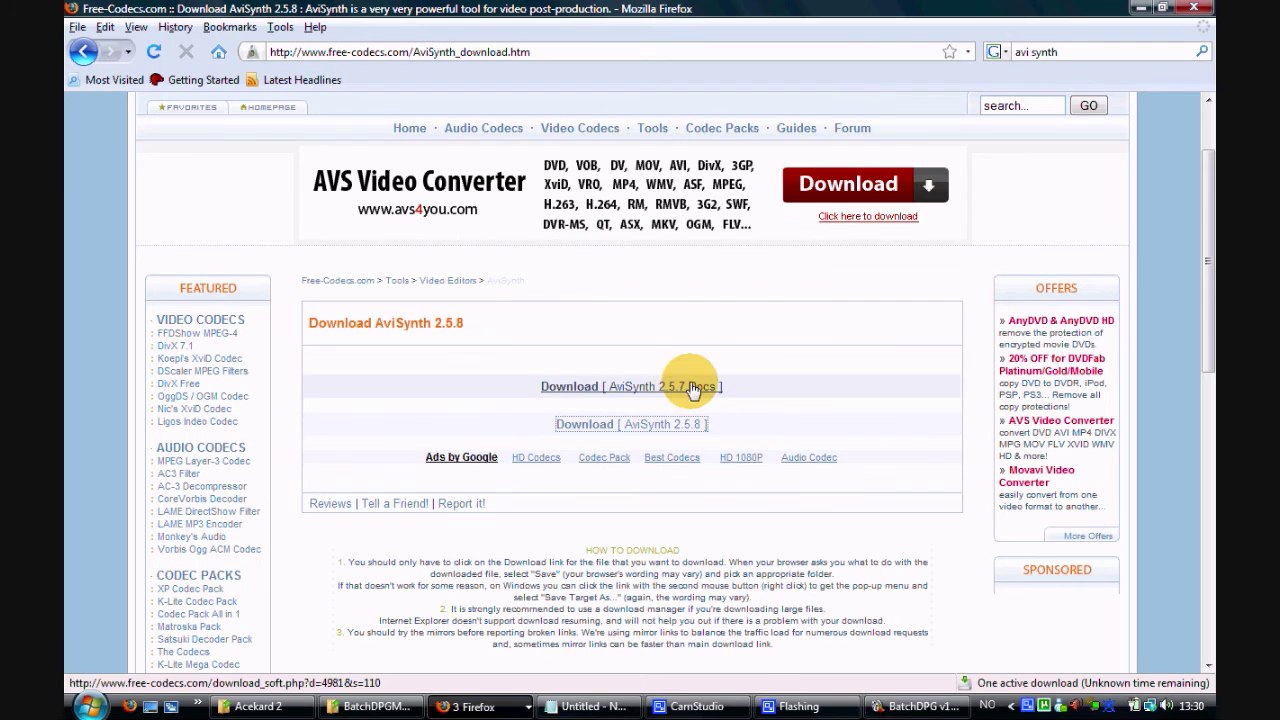
left_click(1197, 9)
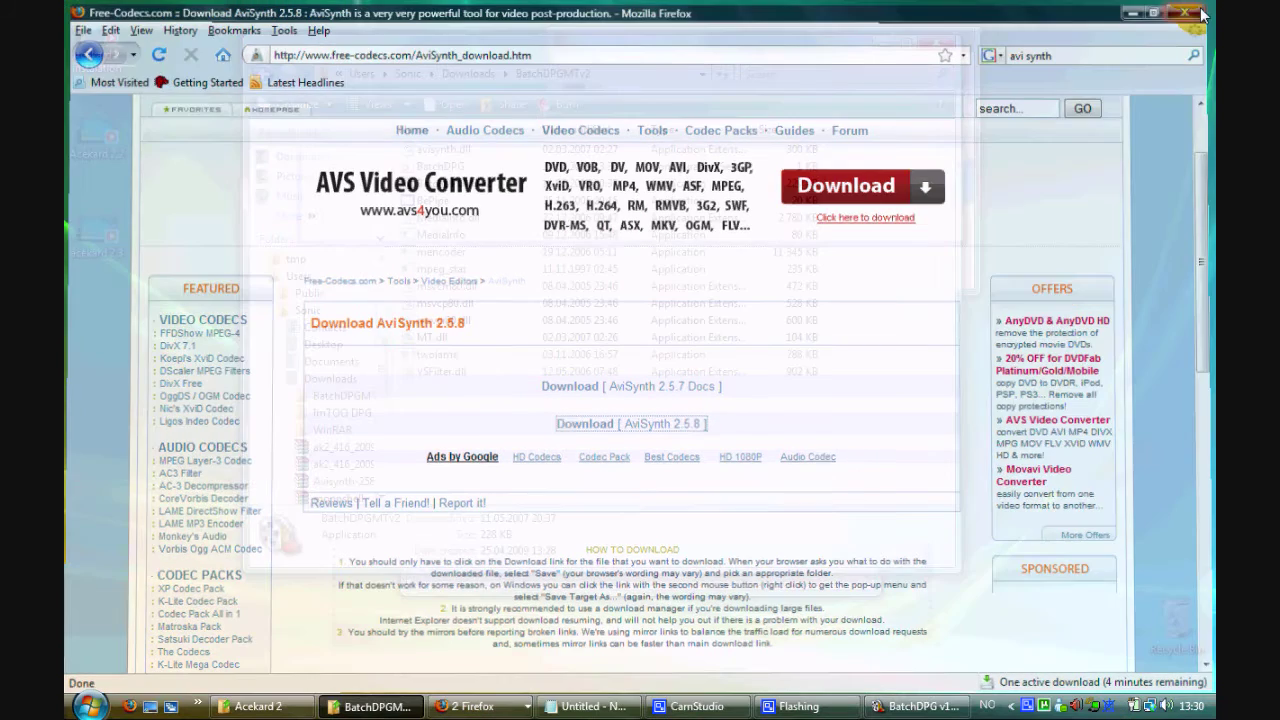
Step: Check download progress, then launch BatchDPGMTv2 from the DpgConv folder
left_click(478, 708)
mouse_move(474, 706)
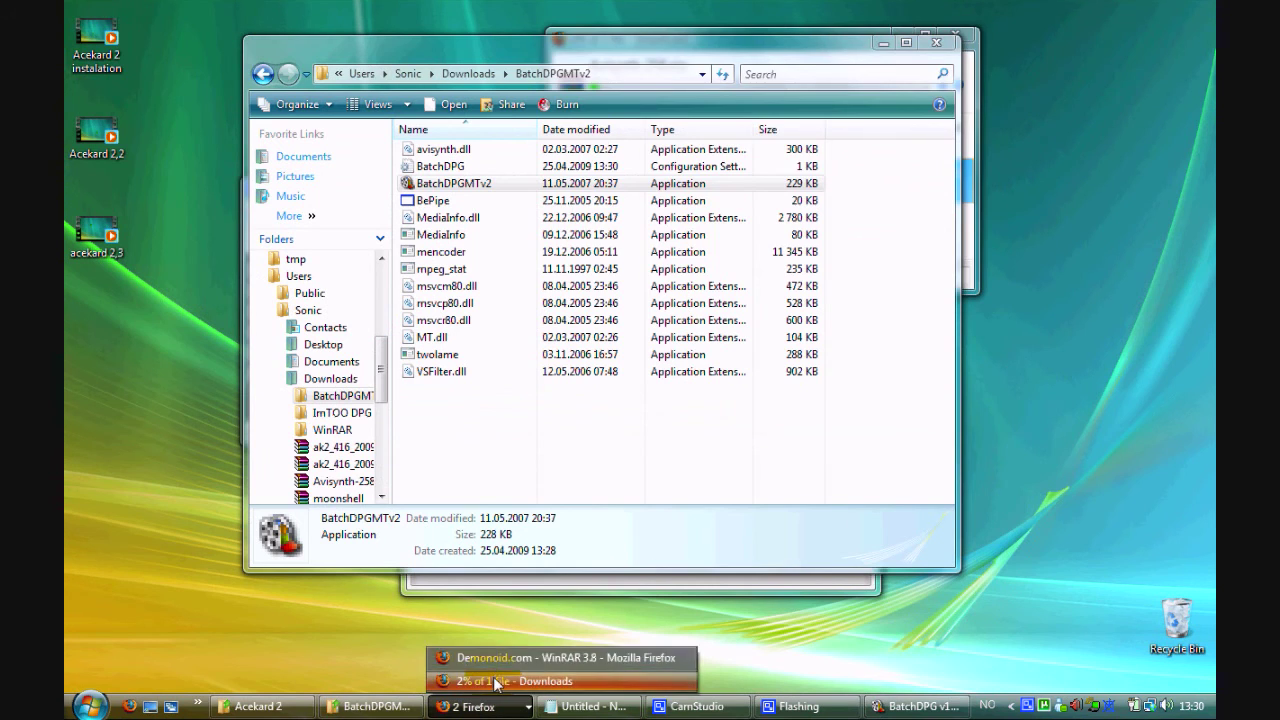
left_click(468, 680)
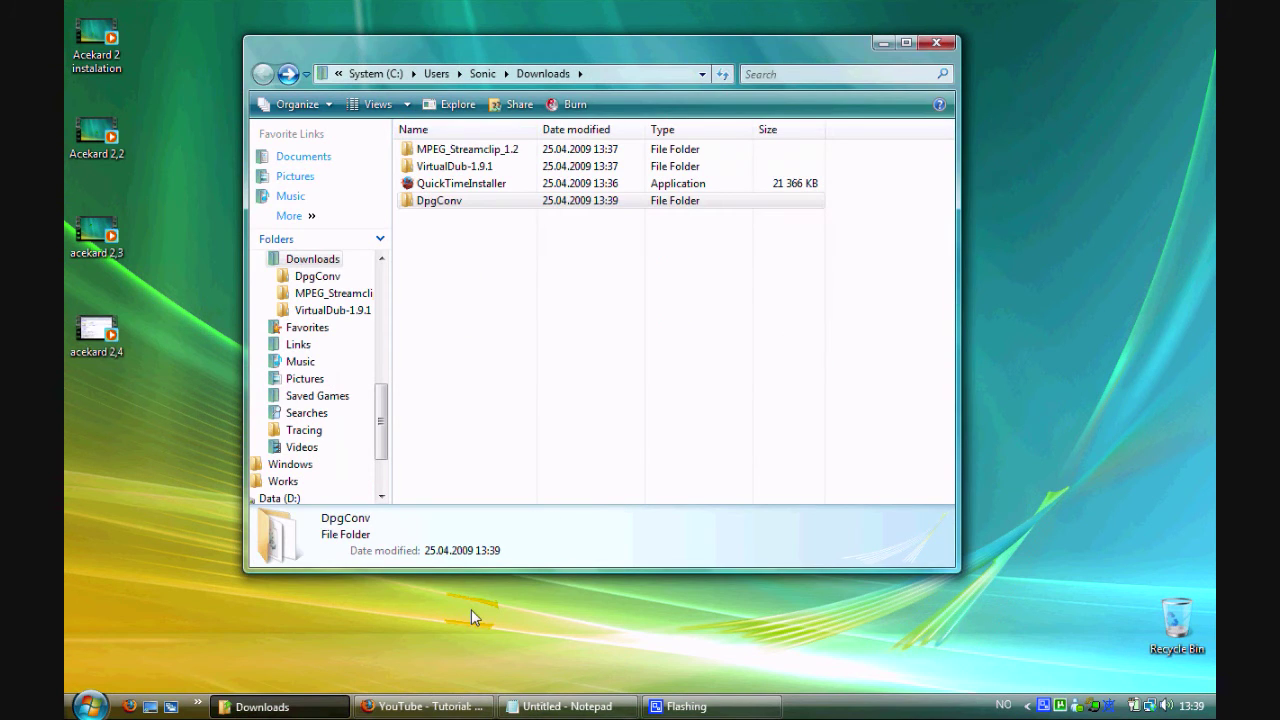
double_click(490, 207)
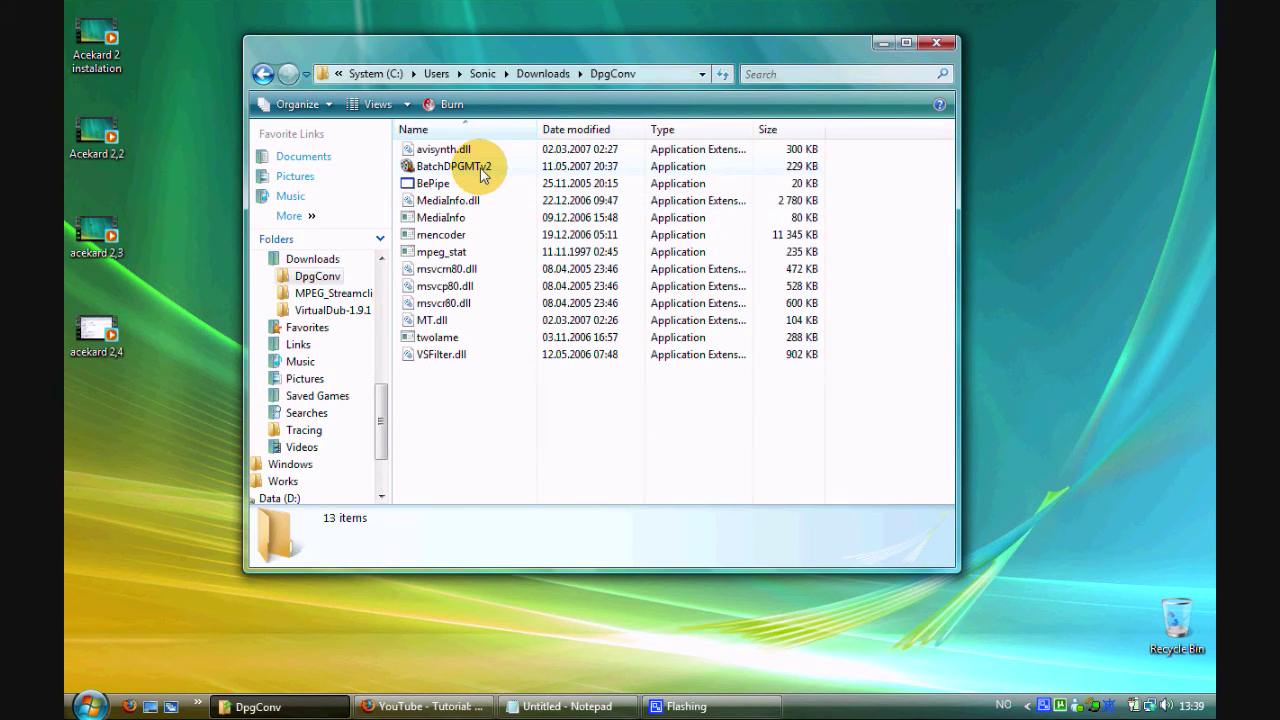
left_click(482, 175)
double_click(482, 175)
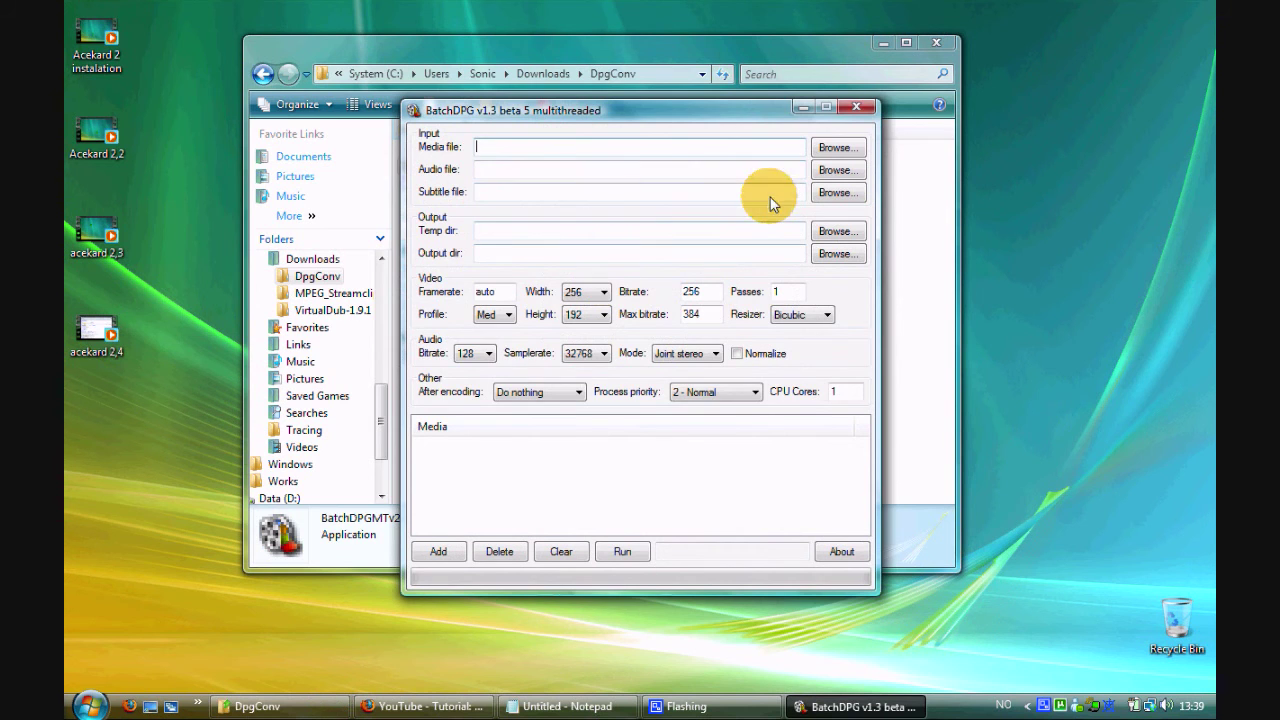
Step: Set both the Media file and Audio file to acekard 2,3.avi
left_click(829, 148)
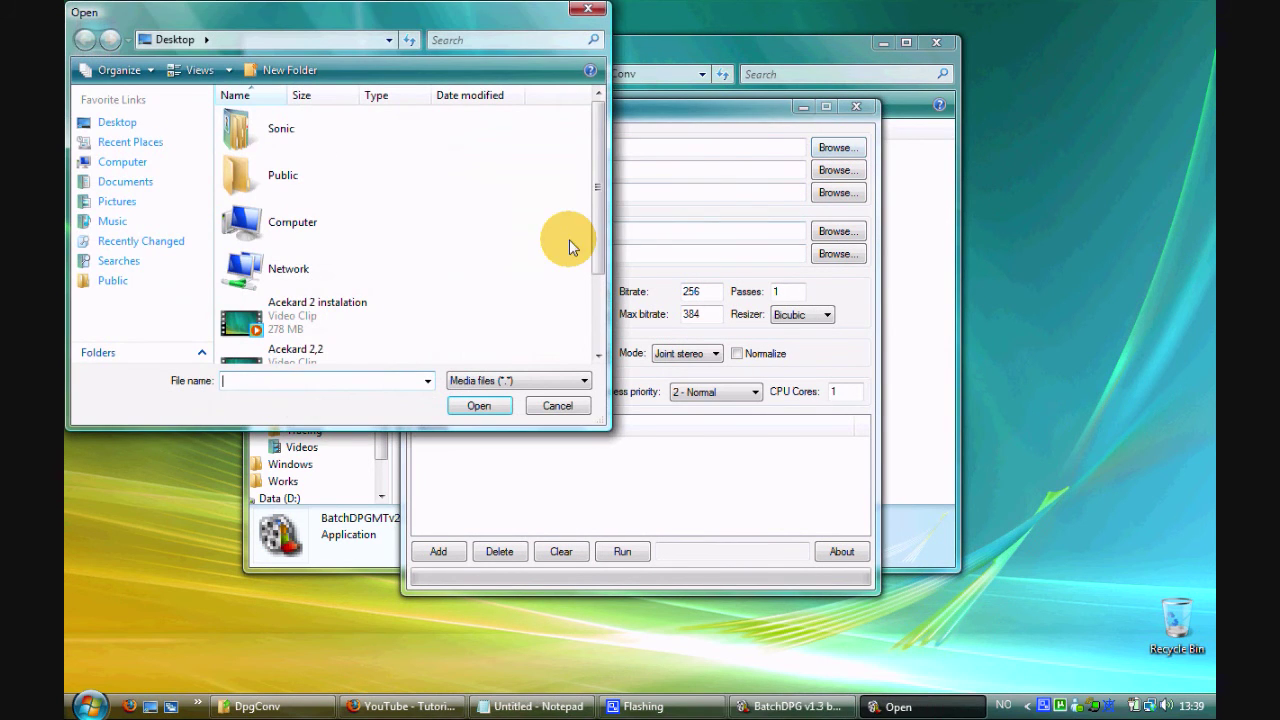
left_click_drag(600, 190, 597, 279)
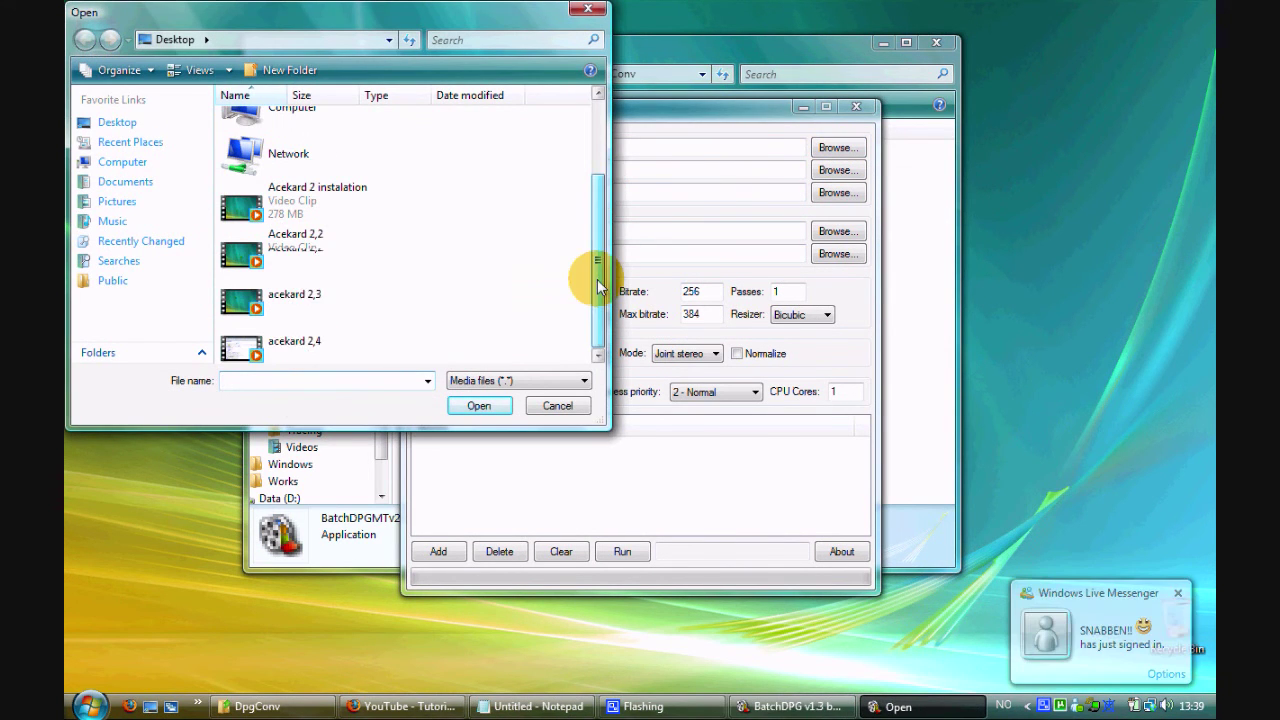
double_click(300, 295)
left_click(829, 172)
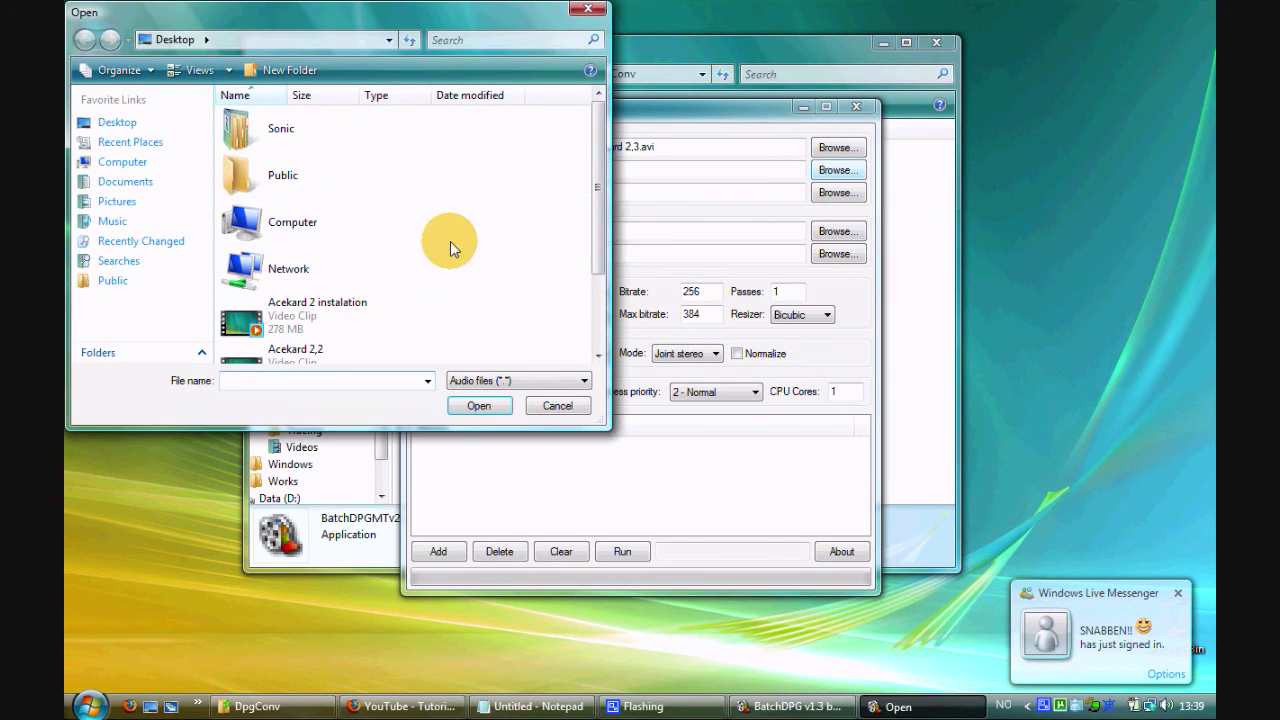
left_click_drag(597, 198, 596, 330)
double_click(323, 294)
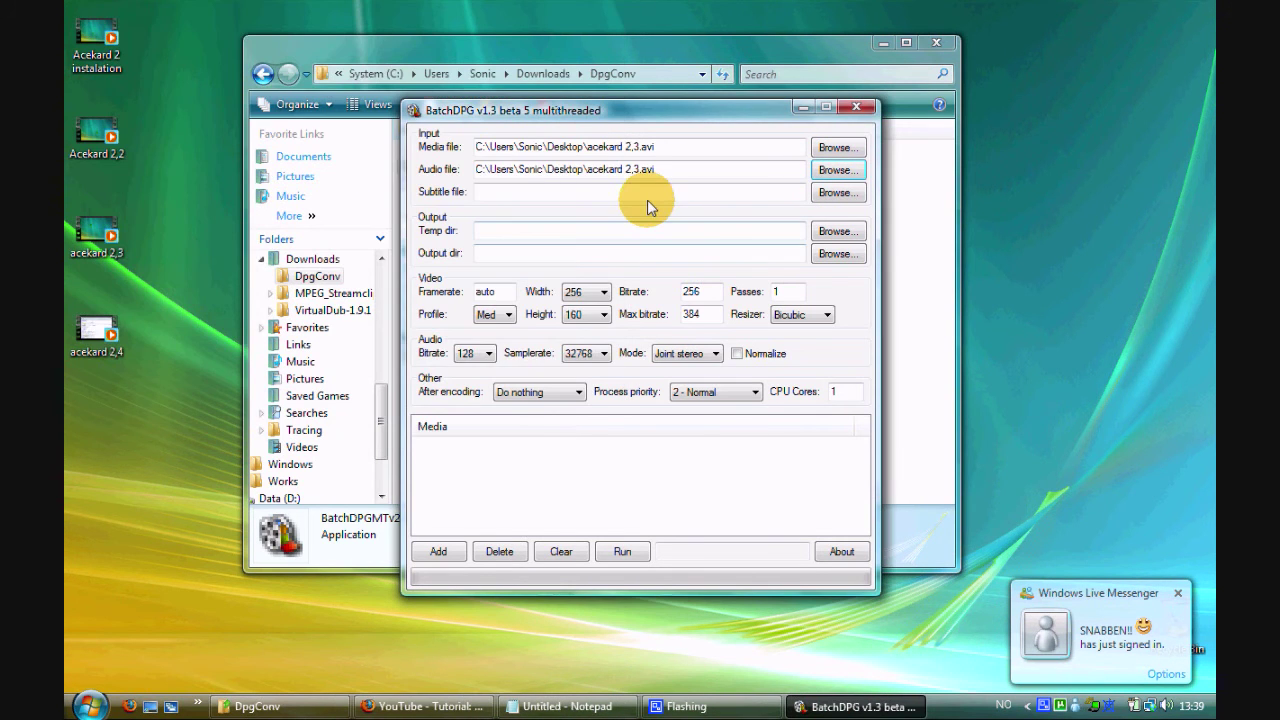
Step: Set Temp dir and Output dir both to the Desktop
left_click(838, 231)
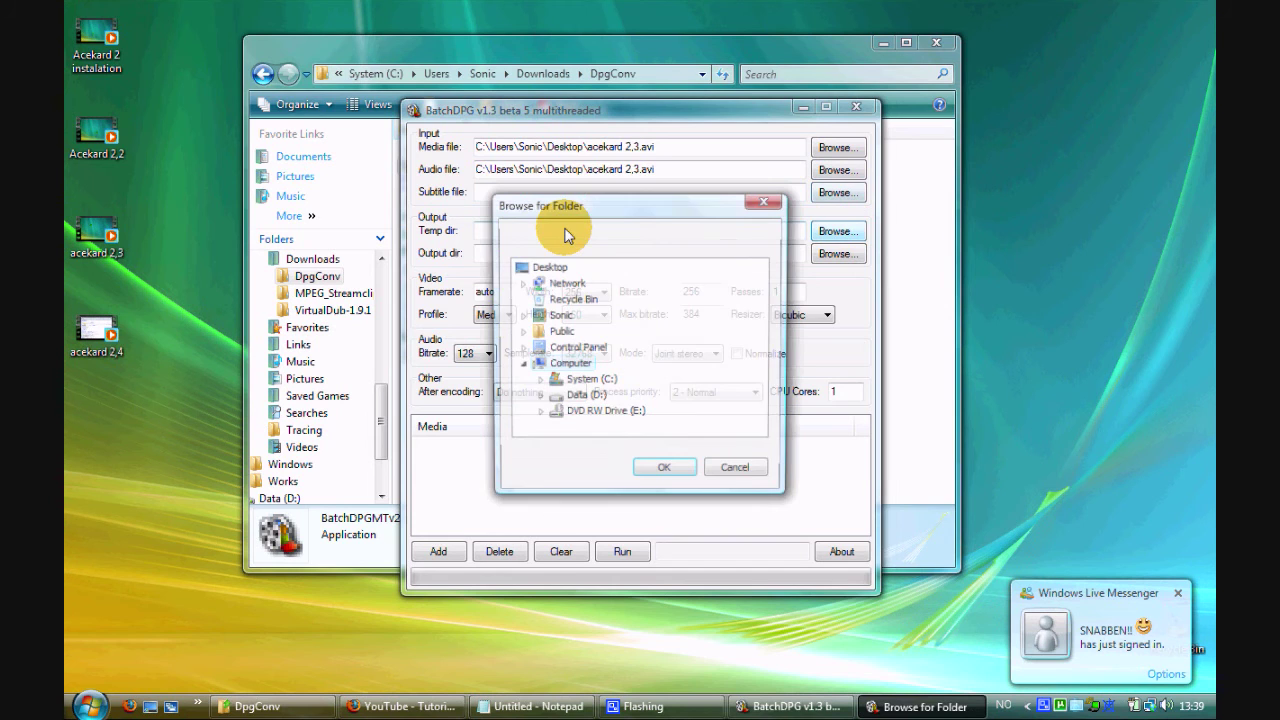
left_click(548, 267)
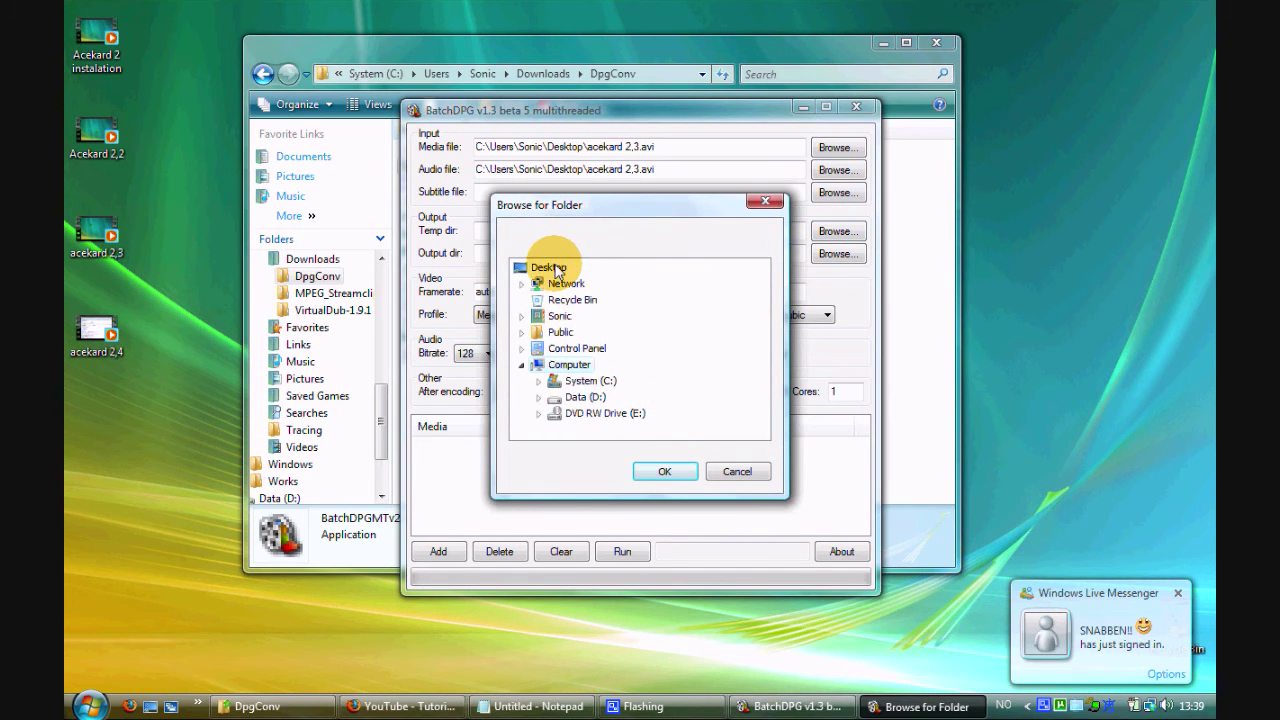
left_click(664, 471)
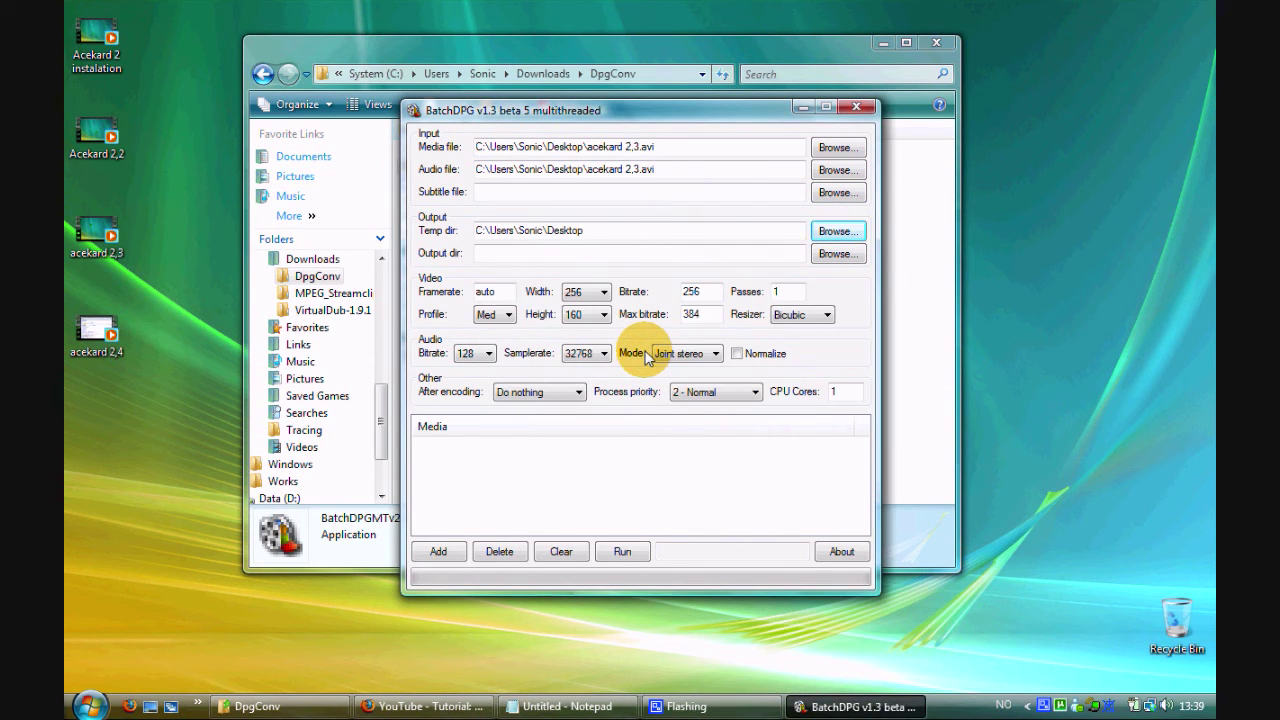
left_click(838, 253)
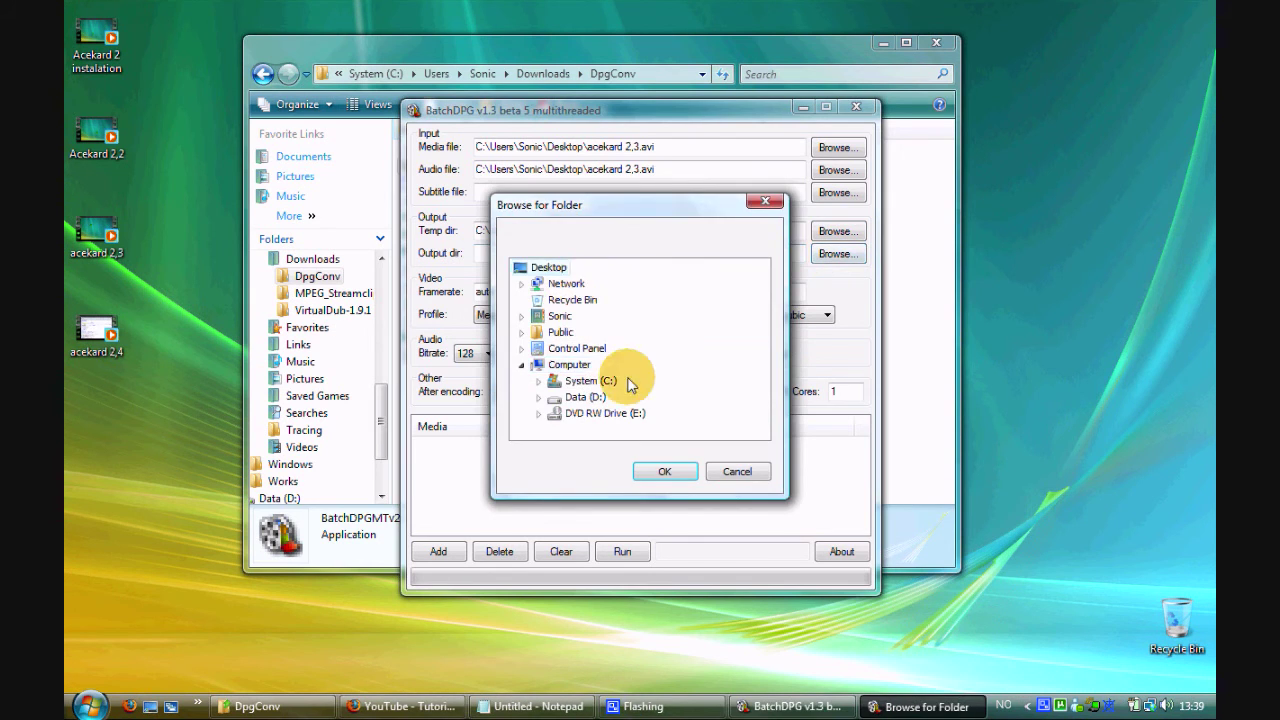
left_click(664, 471)
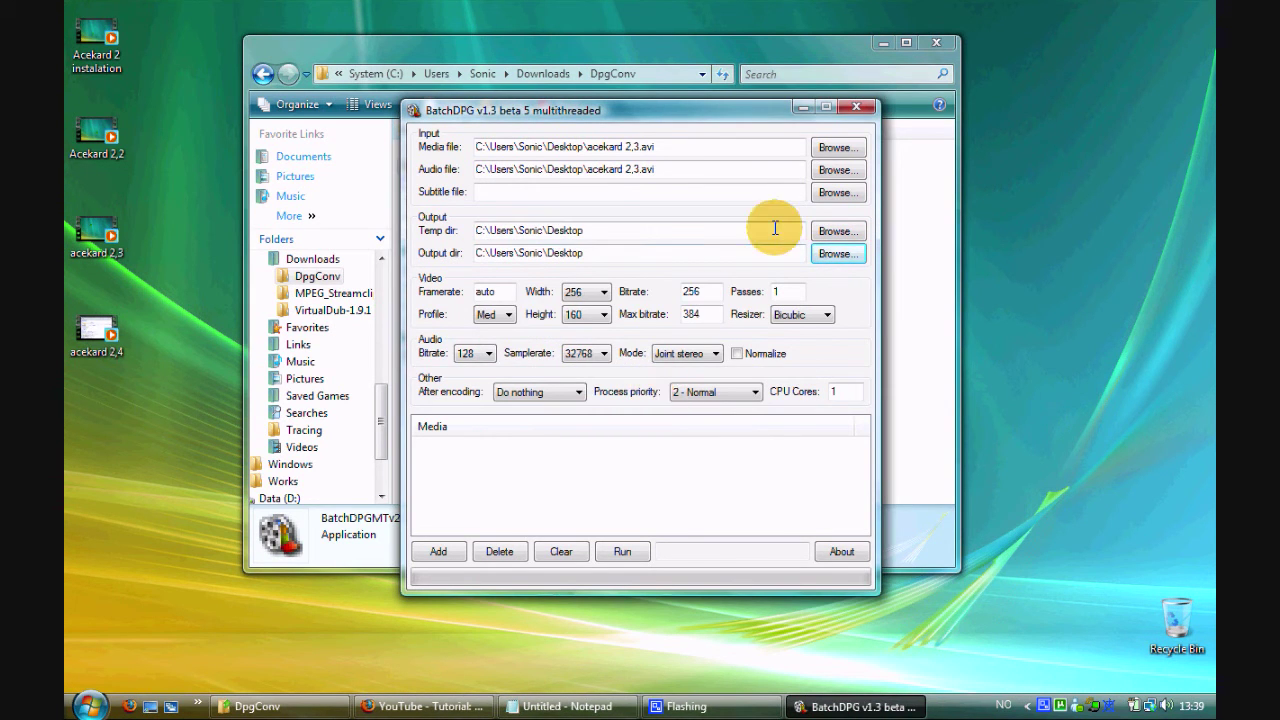
left_click(830, 231)
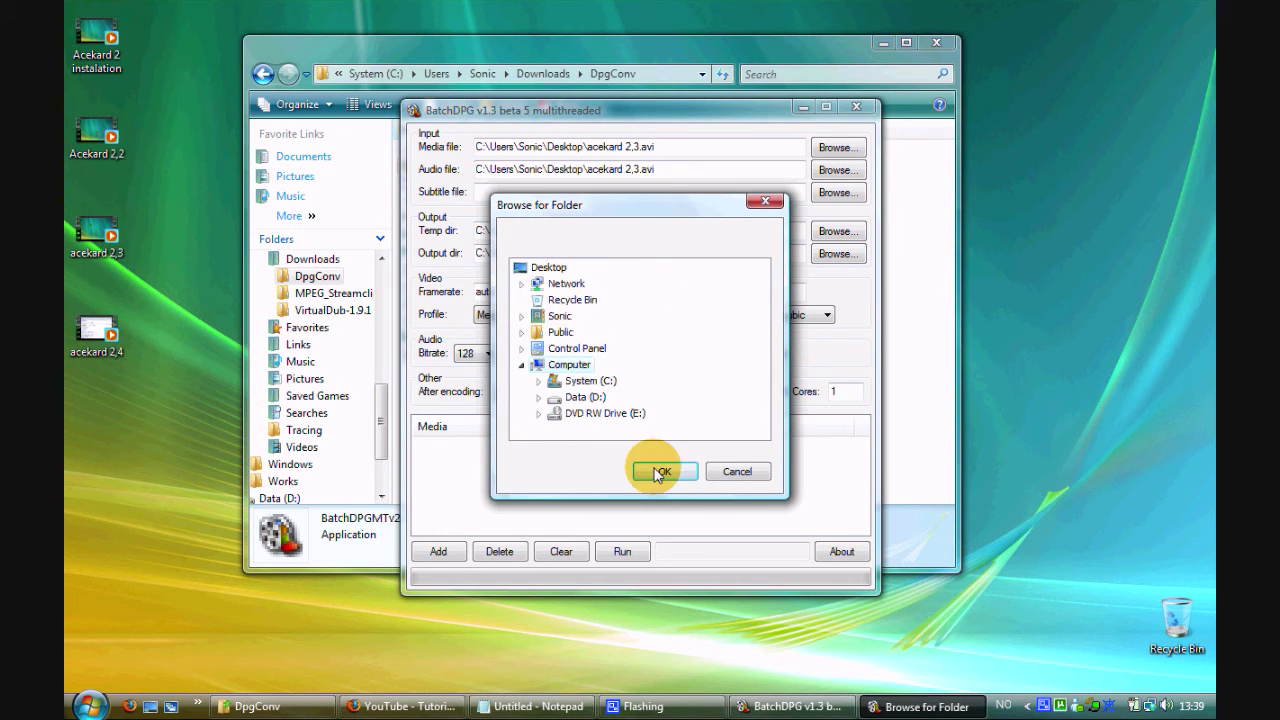
left_click(742, 472)
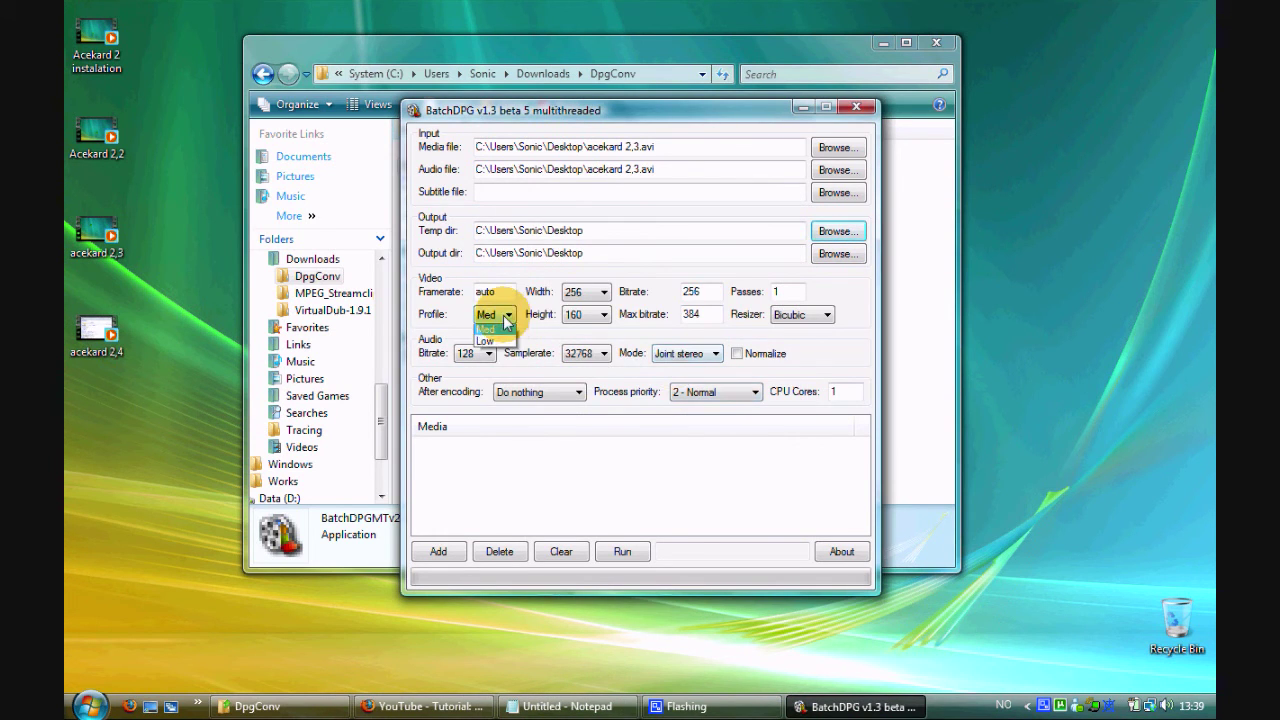
Step: Keep the Profile at Med and the video height at 160
left_click(490, 314)
left_click(486, 338)
left_click(604, 314)
left_click(650, 316)
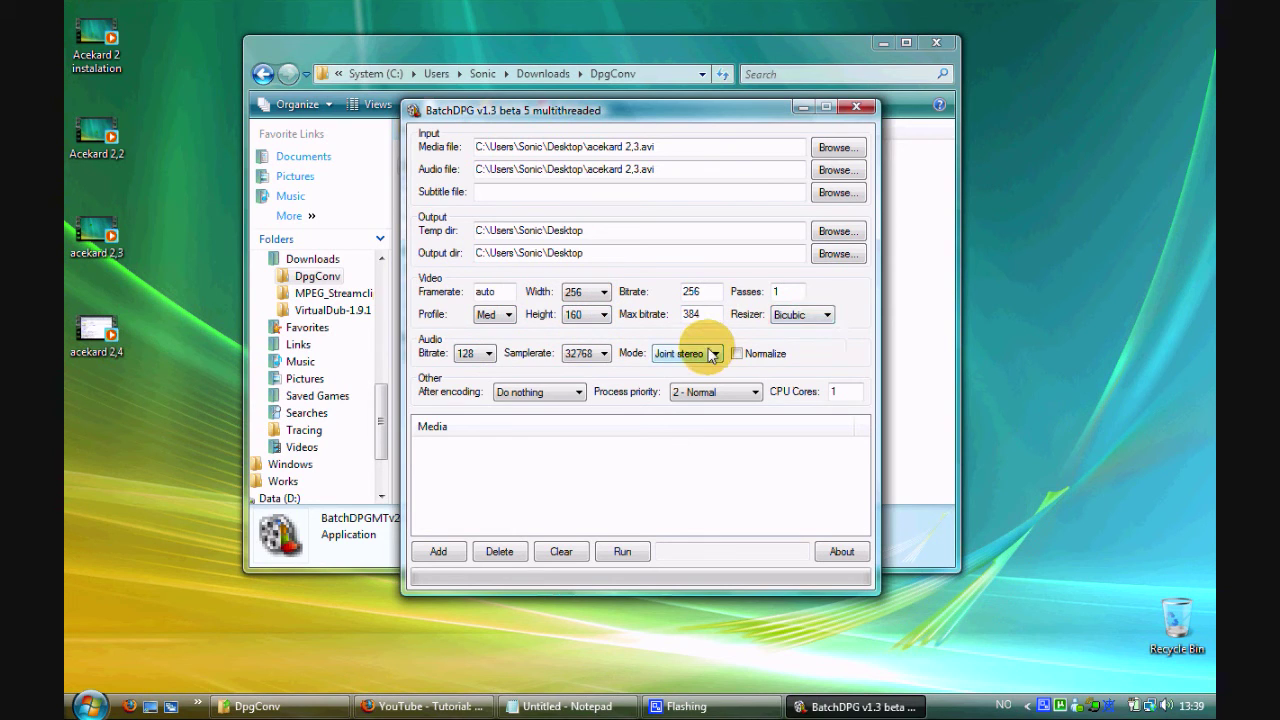
Step: Queue acekard 2,3.avi, select it in the Media list and start the conversion
left_click(437, 552)
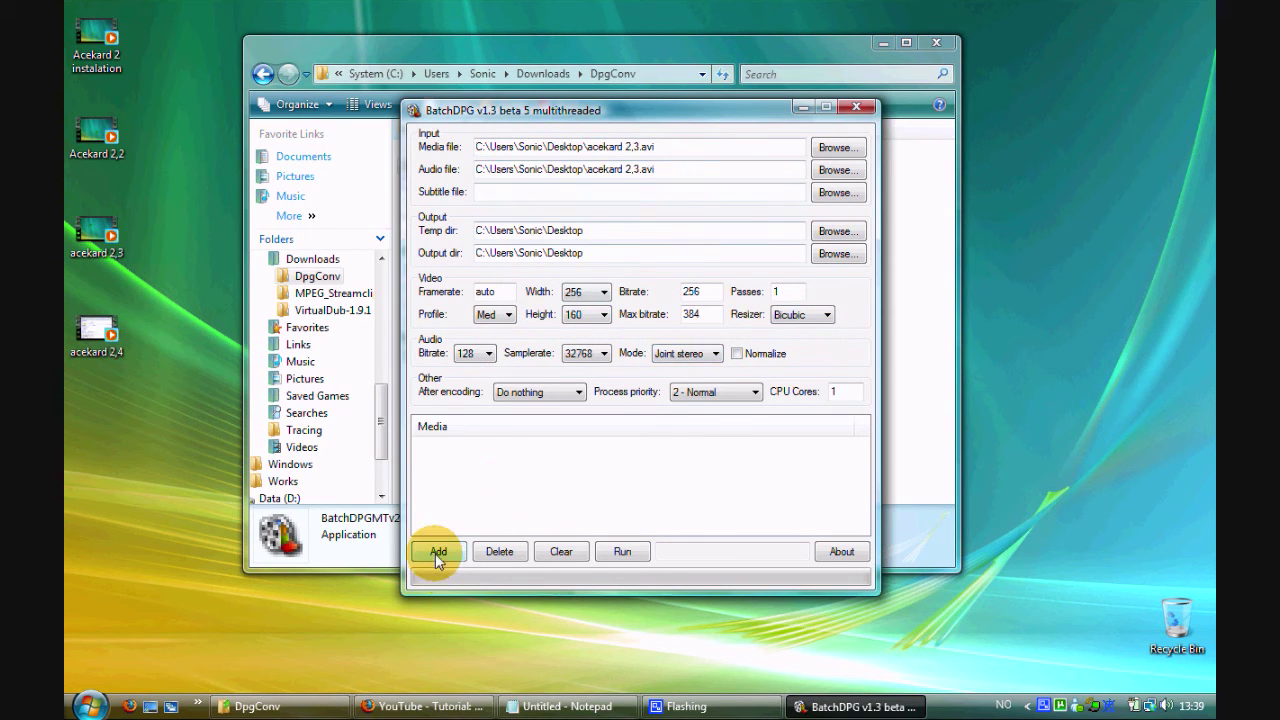
left_click(437, 555)
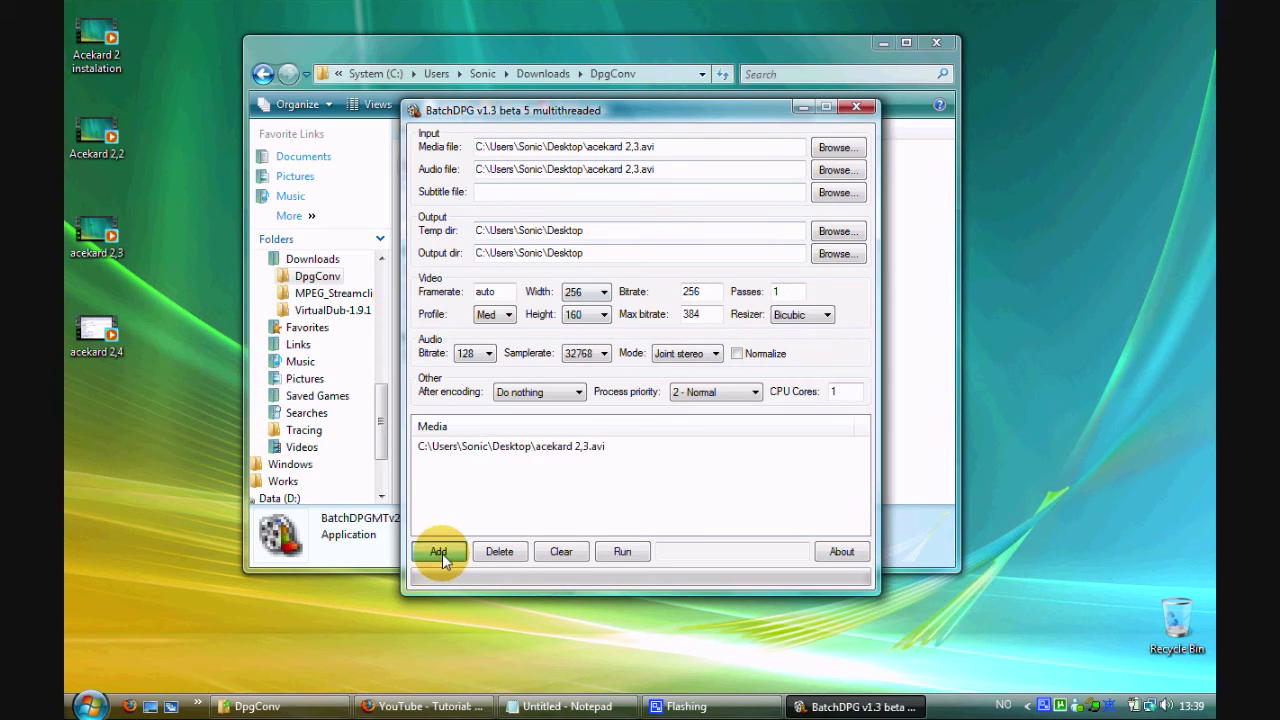
left_click(551, 451)
left_click(623, 553)
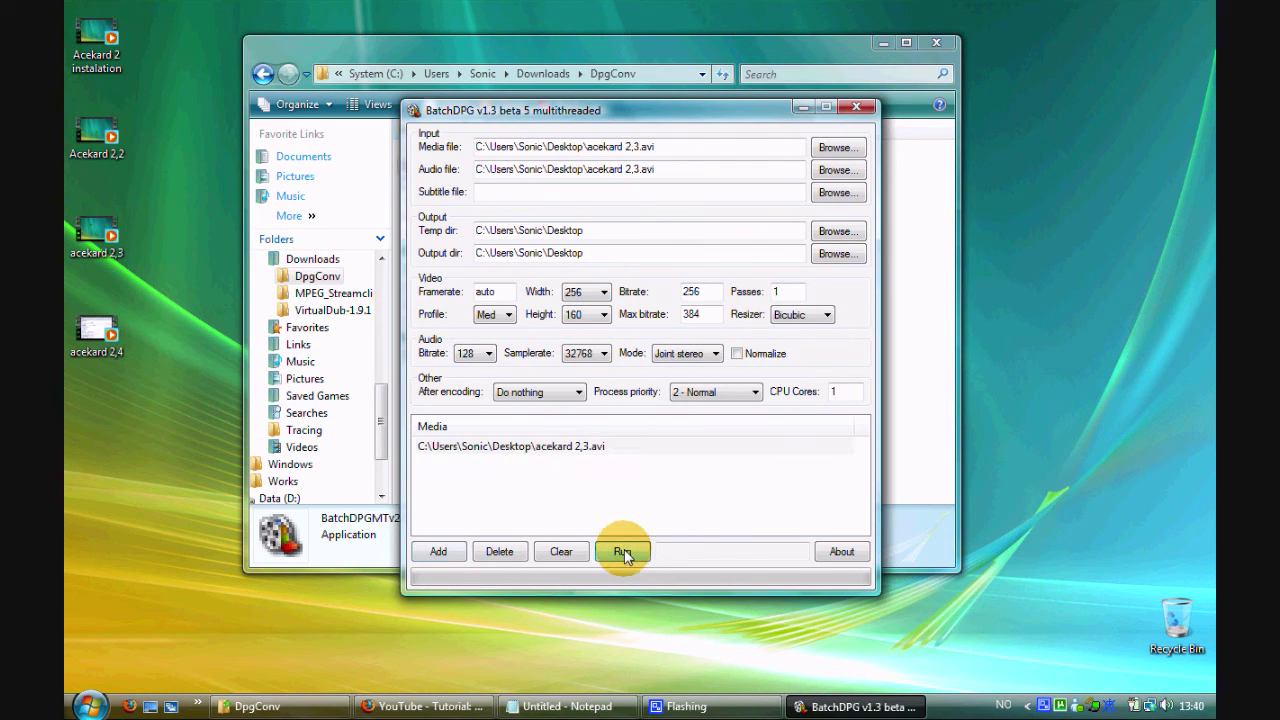